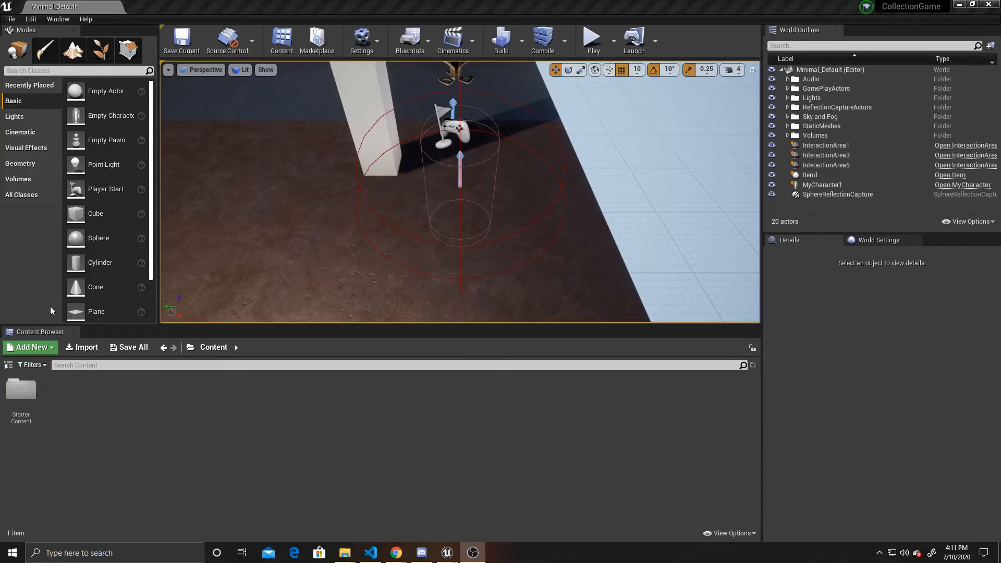
- Create a folder named Models in the project's Content folder and open it
{"action": "right_click", "coordinate": [117, 416]}
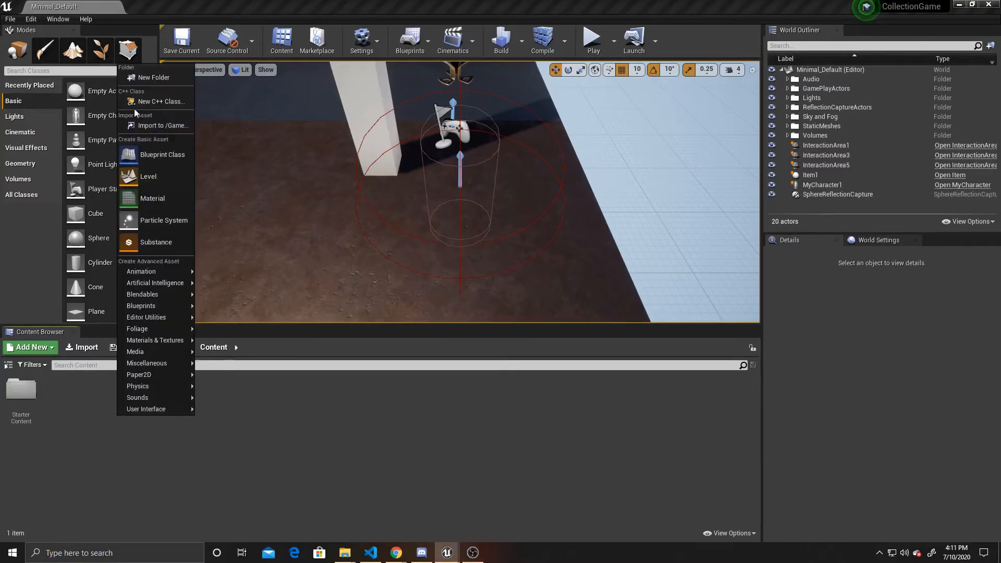
{"action": "left_click", "coordinate": [140, 78]}
{"action": "type", "text": "Models"}
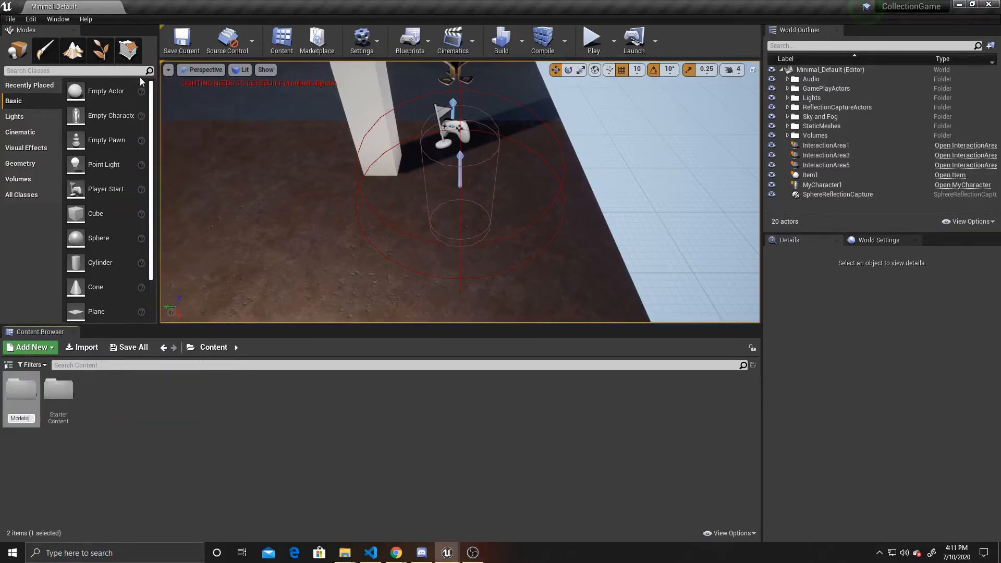
{"action": "key", "text": "Return"}
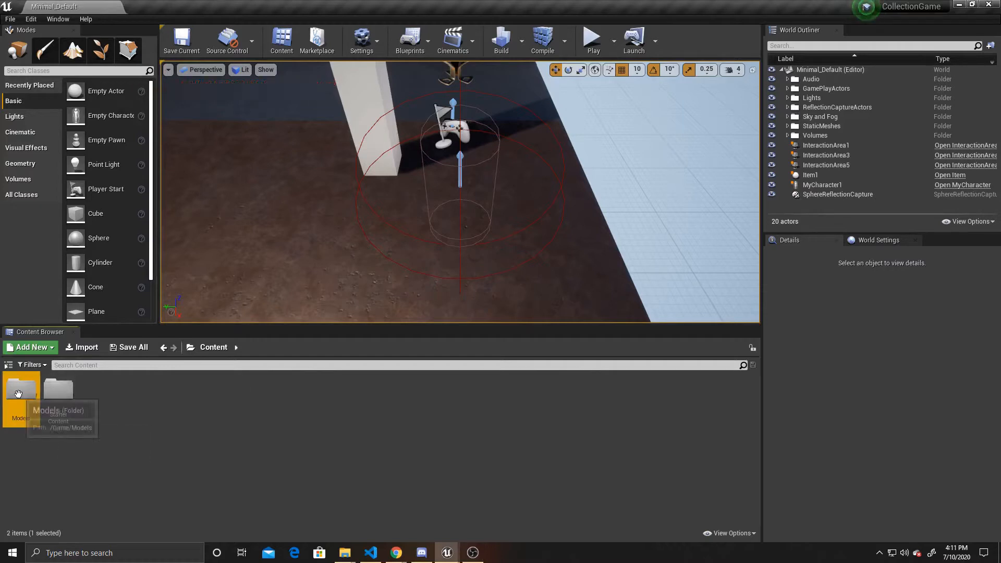
{"action": "double_click", "coordinate": [20, 397]}
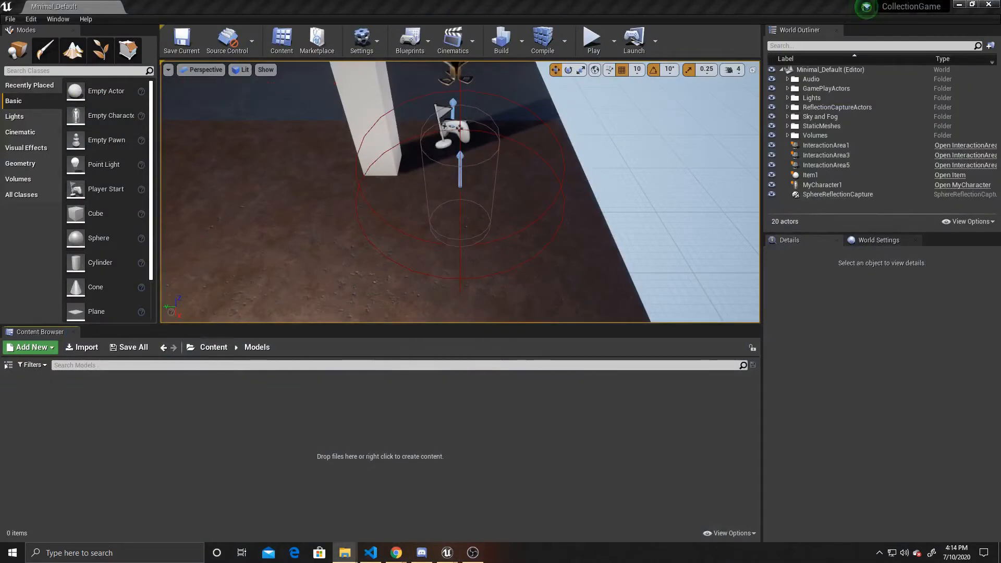
- Import all selected 3D models from the ForVideo folder into Models with an import uniform scale of 25.0
{"action": "left_click_drag", "start_coordinate": [0, 54], "coordinate": [534, 71]}
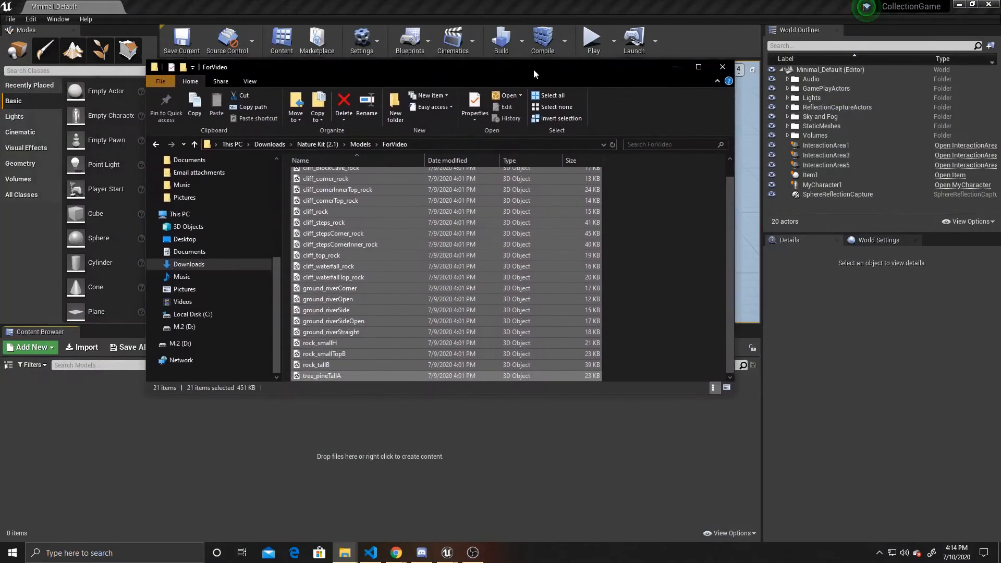
{"action": "left_click_drag", "start_coordinate": [440, 211], "coordinate": [190, 481]}
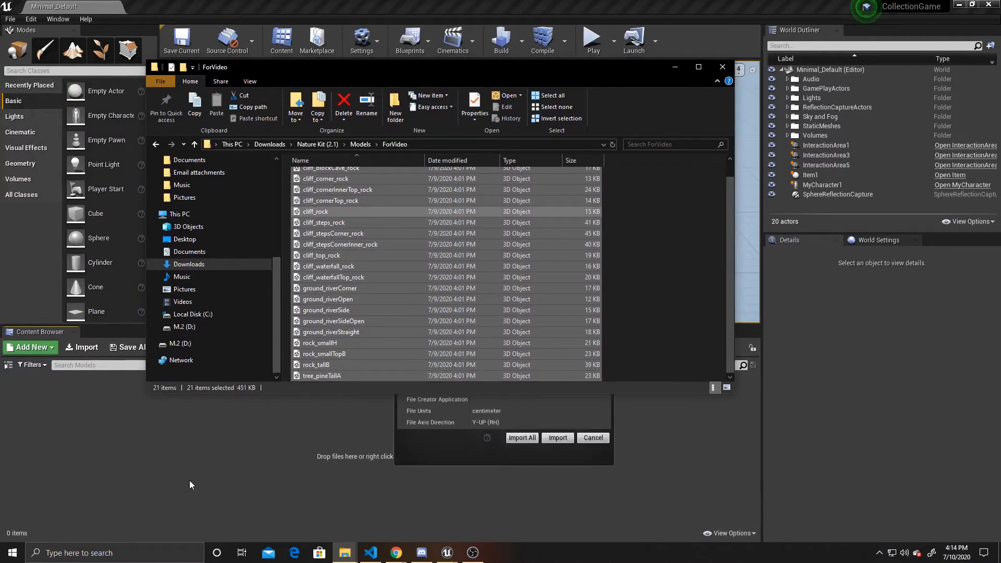
{"action": "left_click", "coordinate": [672, 73]}
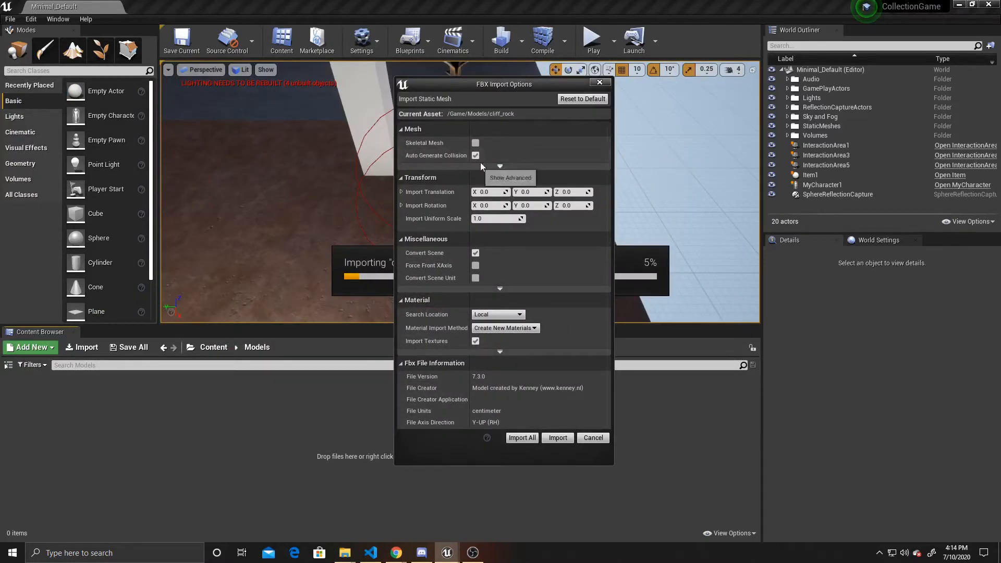
{"action": "mouse_move", "coordinate": [451, 157]}
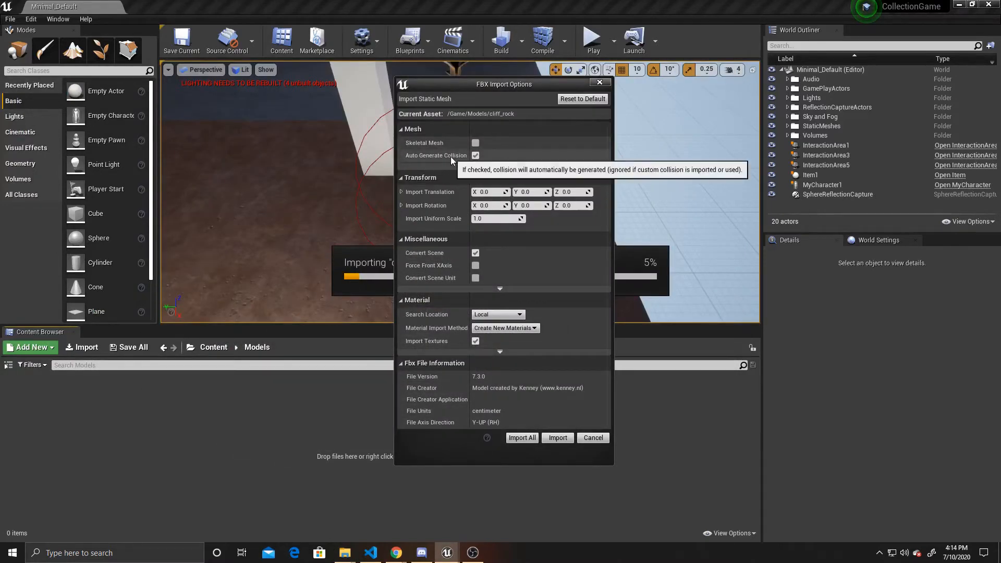
{"action": "left_click", "coordinate": [492, 219]}
{"action": "type", "text": "25.0"}
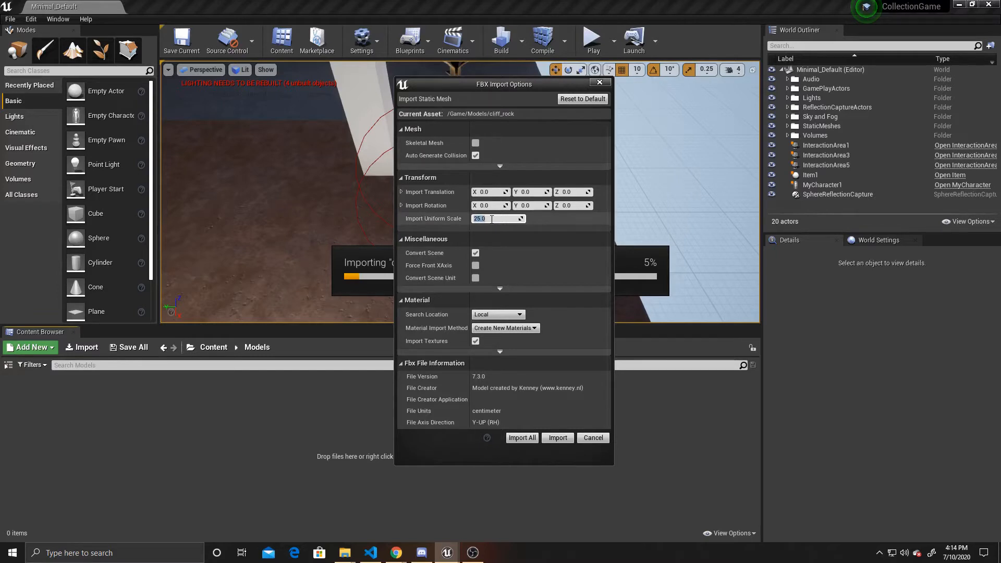
{"action": "left_click", "coordinate": [523, 438]}
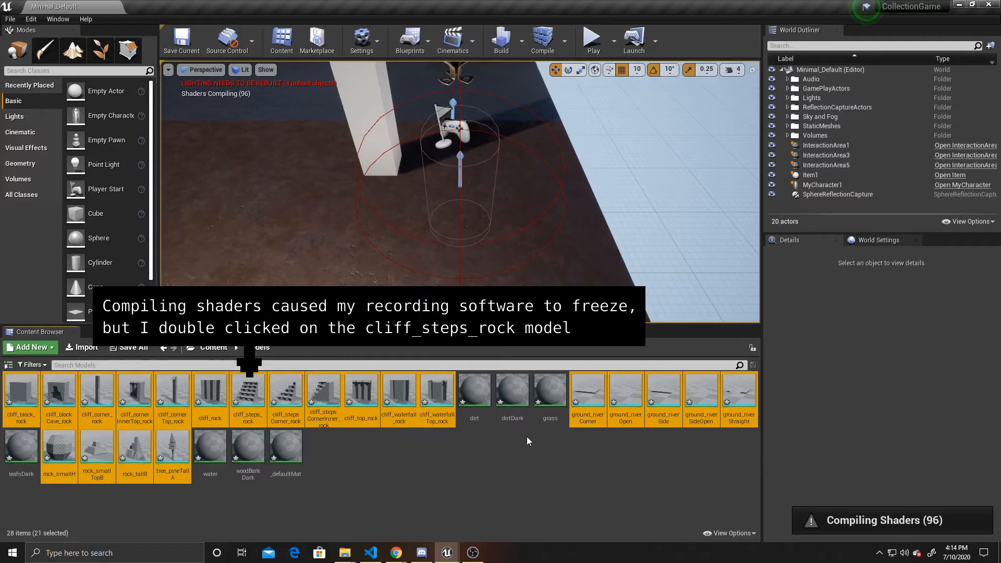
- Open the cliff_steps_rock mesh, display its simple collision, and inspect how the collision shape fits the stairs
{"action": "double_click", "coordinate": [248, 397]}
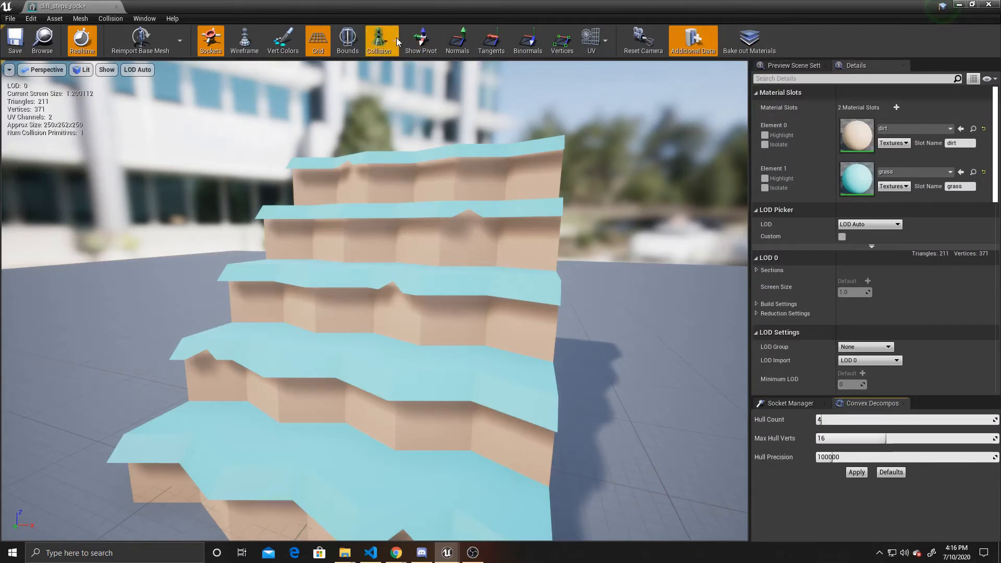
{"action": "left_click", "coordinate": [394, 41]}
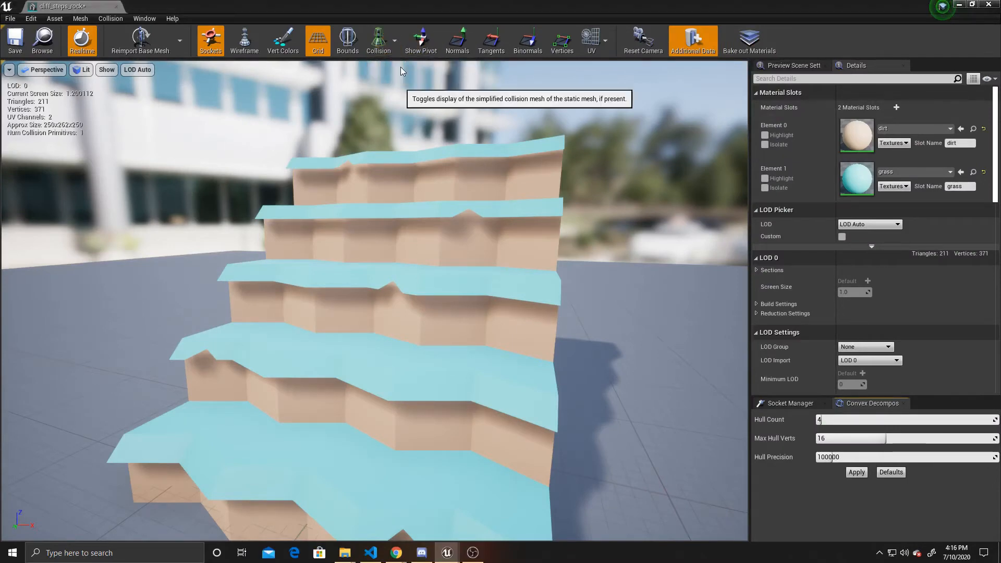
{"action": "left_click", "coordinate": [402, 71]}
{"action": "middle_click_drag", "start_coordinate": [284, 263], "coordinate": [345, 292]}
{"action": "right_click_drag", "start_coordinate": [344, 292], "coordinate": [523, 288]}
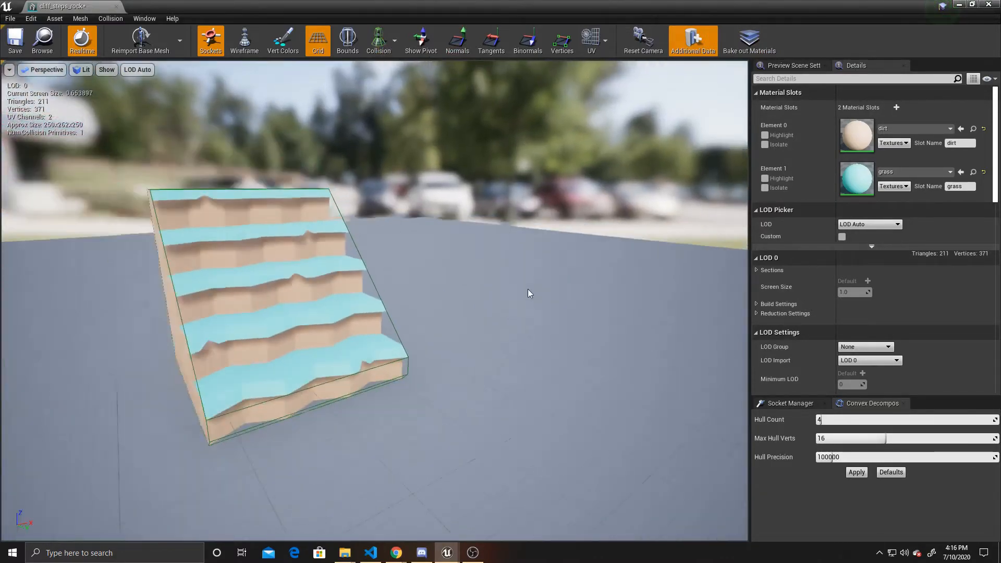
{"action": "right_click_drag", "start_coordinate": [354, 288], "coordinate": [353, 290]}
{"action": "key", "text": "a"}
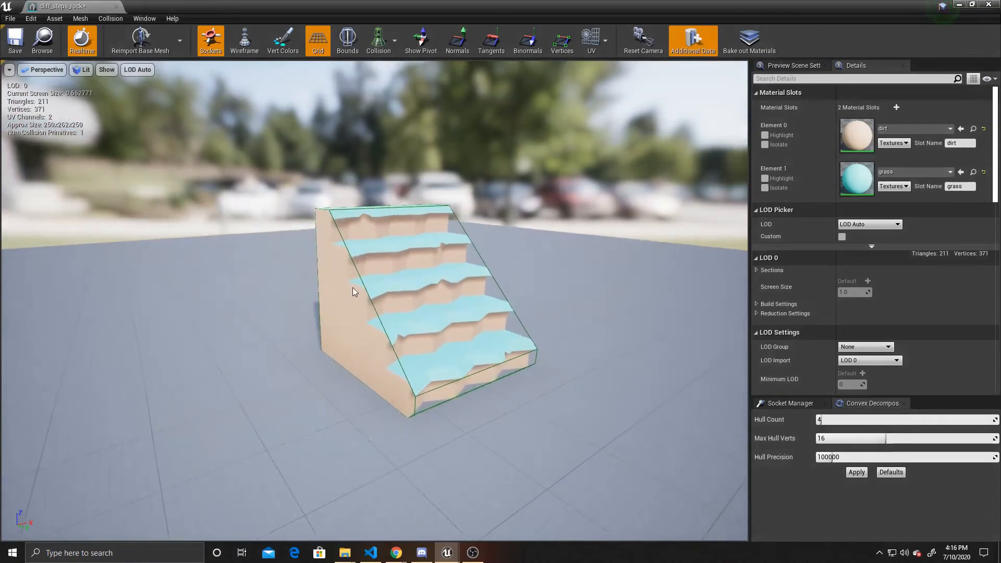
{"action": "left_click", "coordinate": [395, 40]}
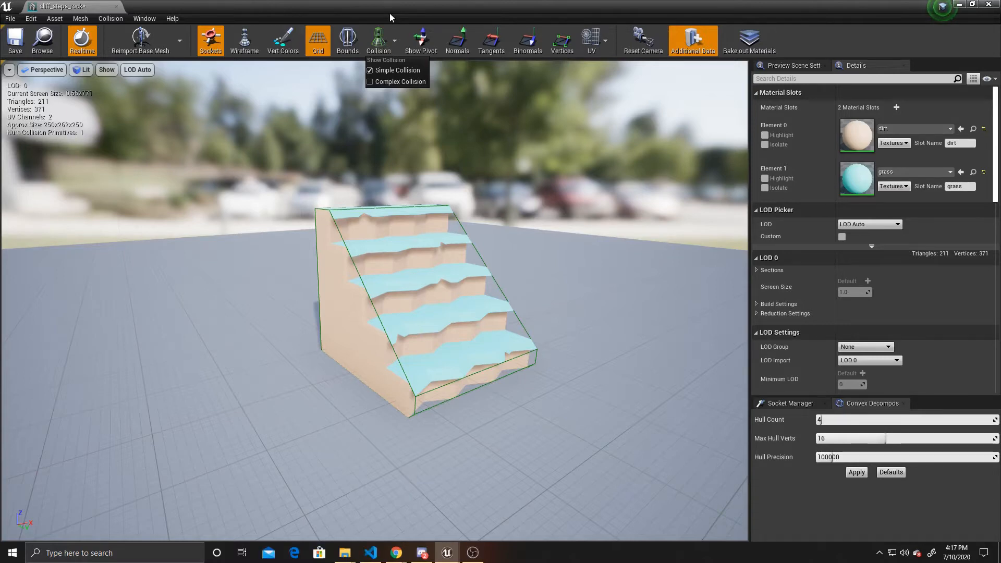
{"action": "scroll", "coordinate": [402, 217], "scroll_direction": "up", "scroll_amount": 5}
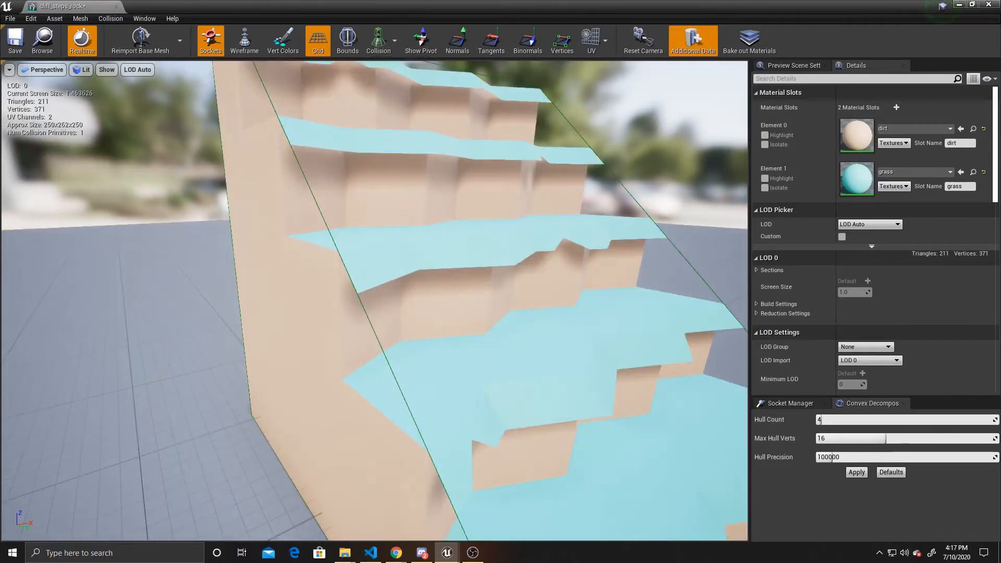
{"action": "right_click_drag", "start_coordinate": [400, 211], "coordinate": [393, 167]}
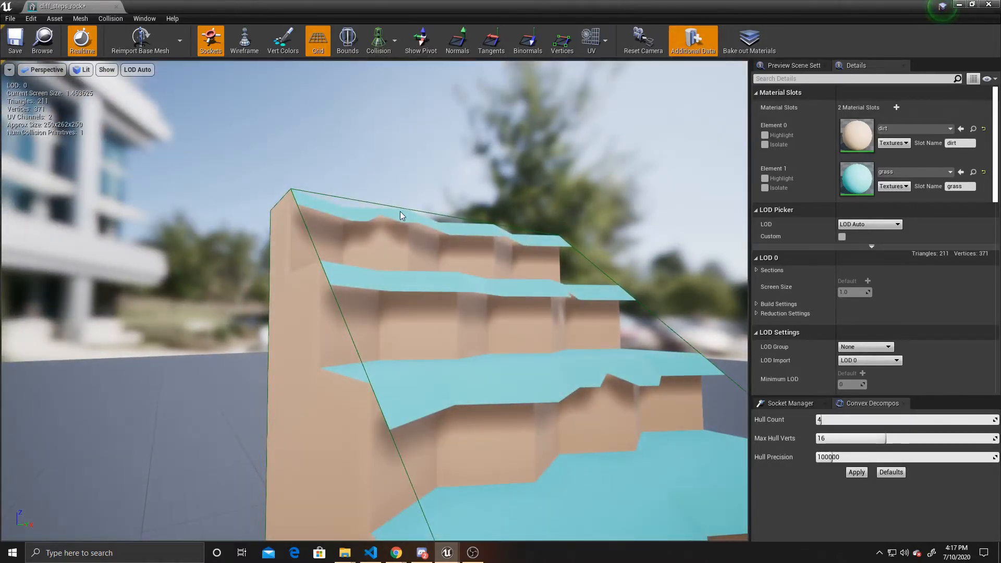
{"action": "left_click_drag", "start_coordinate": [400, 211], "coordinate": [472, 201], "text": "alt"}
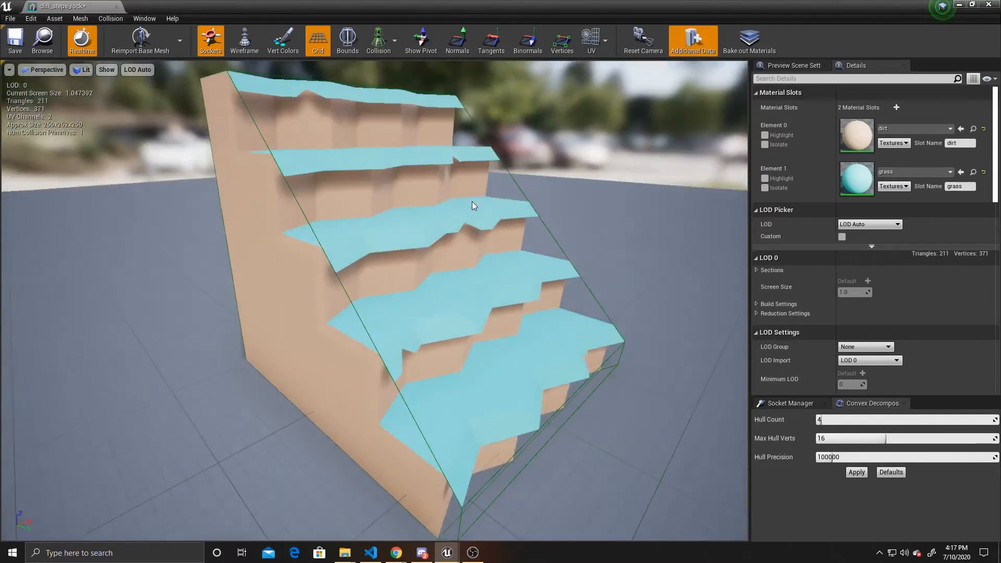
{"action": "scroll", "coordinate": [470, 201], "scroll_direction": "down", "scroll_amount": 2}
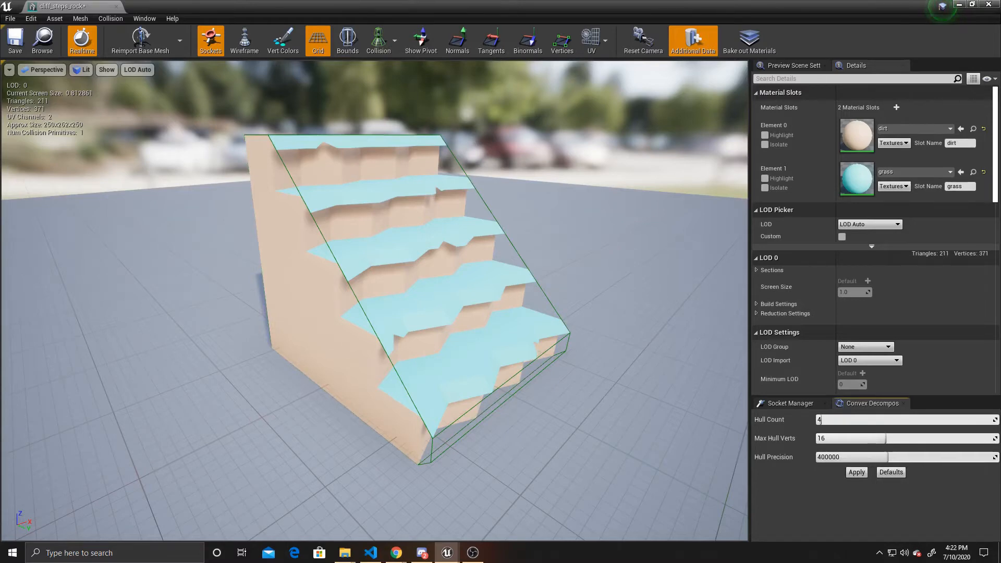
- Generate convex collision for cliff_steps_rock with hull count 4, max hull verts 16 and hull precision 450000
{"action": "left_click", "coordinate": [854, 473]}
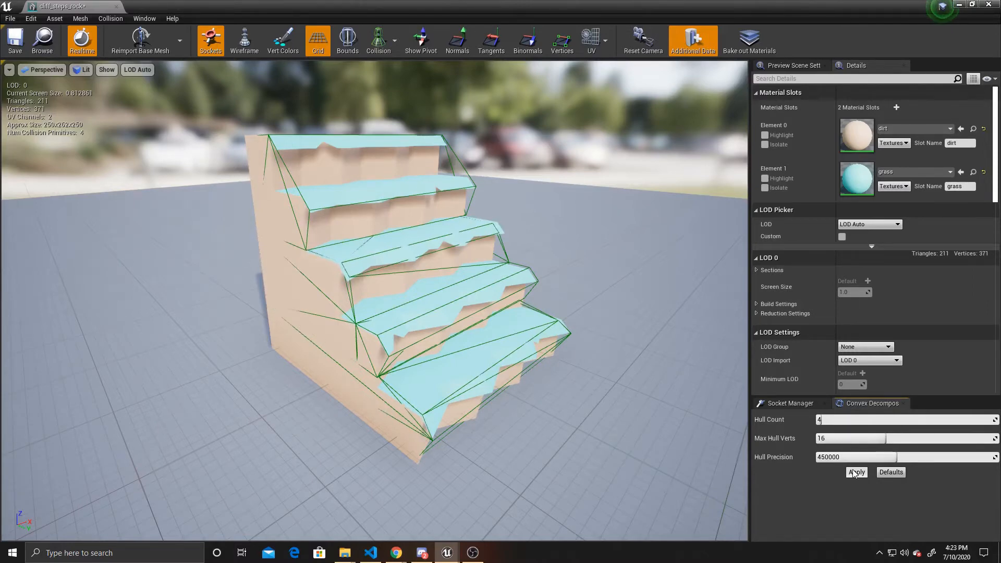
{"action": "left_click", "coordinate": [855, 473]}
{"action": "left_click", "coordinate": [855, 473]}
{"action": "left_click", "coordinate": [856, 473]}
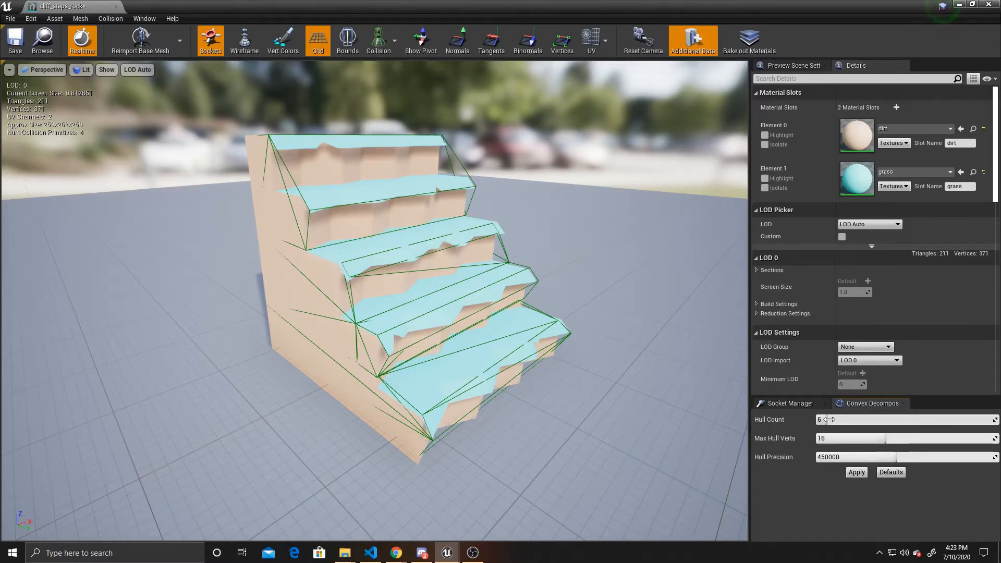
- Regenerate the convex collision of cliff_steps_rock with hull count 6, save the mesh and return to the level editor
{"action": "left_click", "coordinate": [856, 472]}
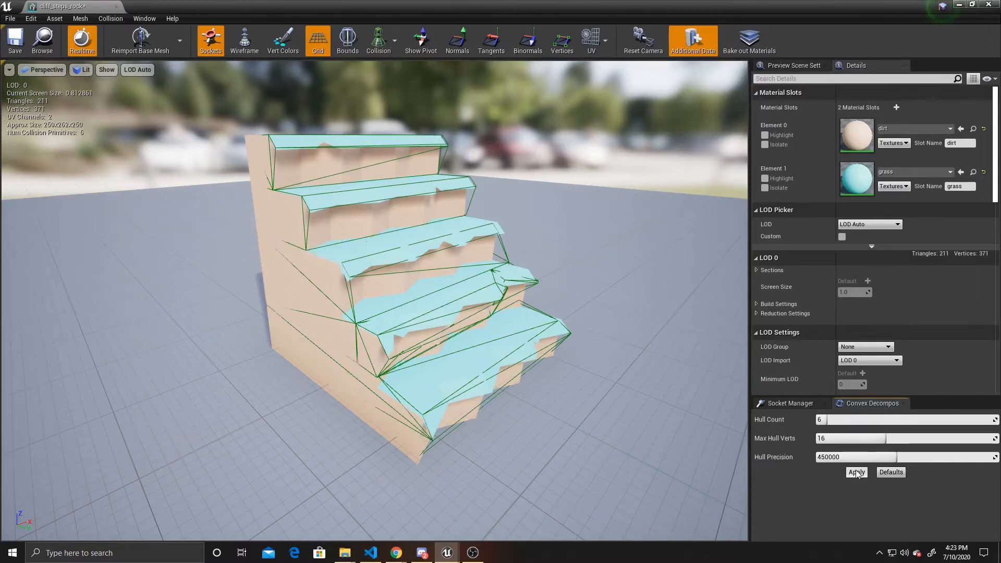
{"action": "left_click", "coordinate": [15, 42]}
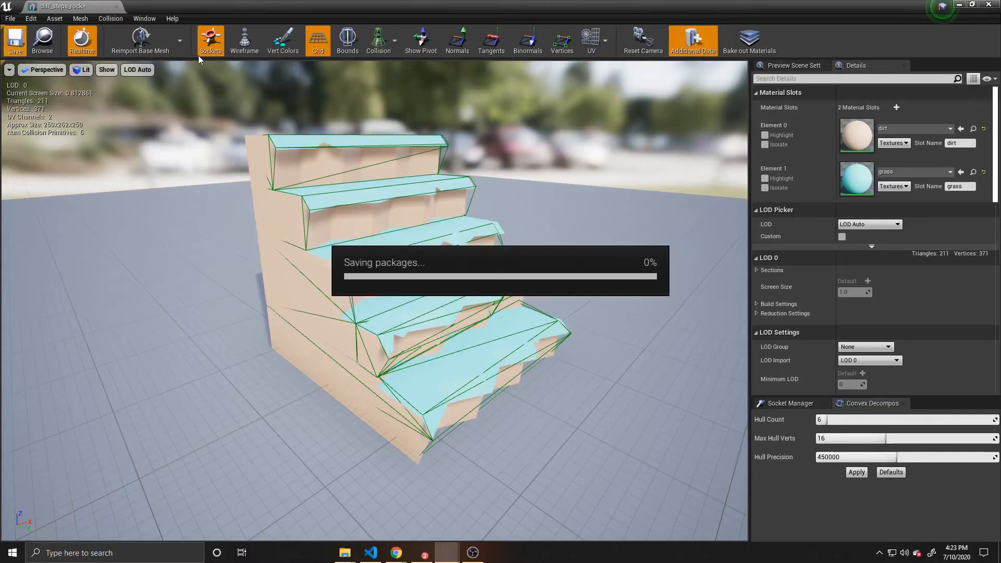
{"action": "left_click", "coordinate": [960, 5]}
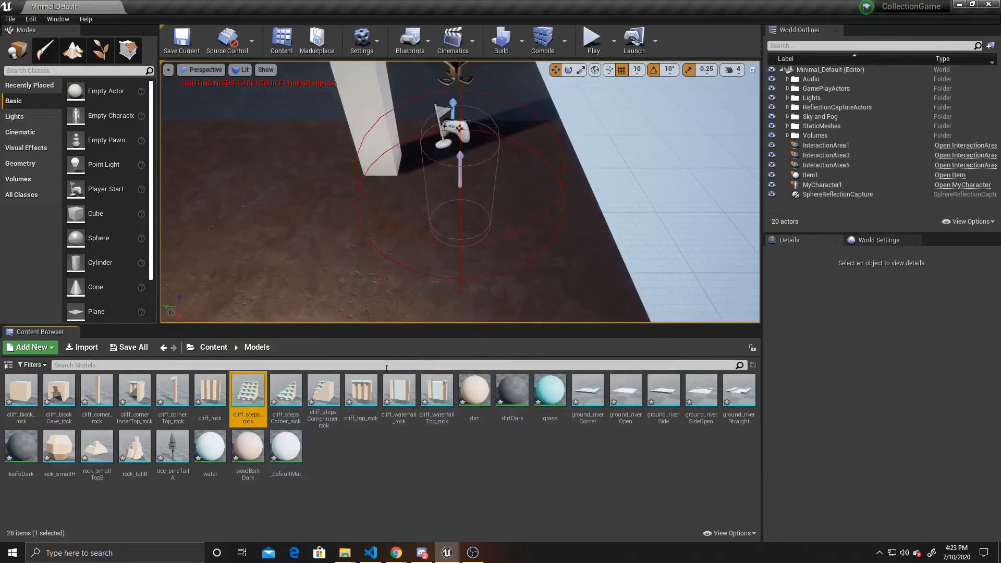
- Generate convex collision for cliff_stepsCorner_rock with hull count 5 and hull precision 400000, and save the mesh
{"action": "double_click", "coordinate": [286, 399]}
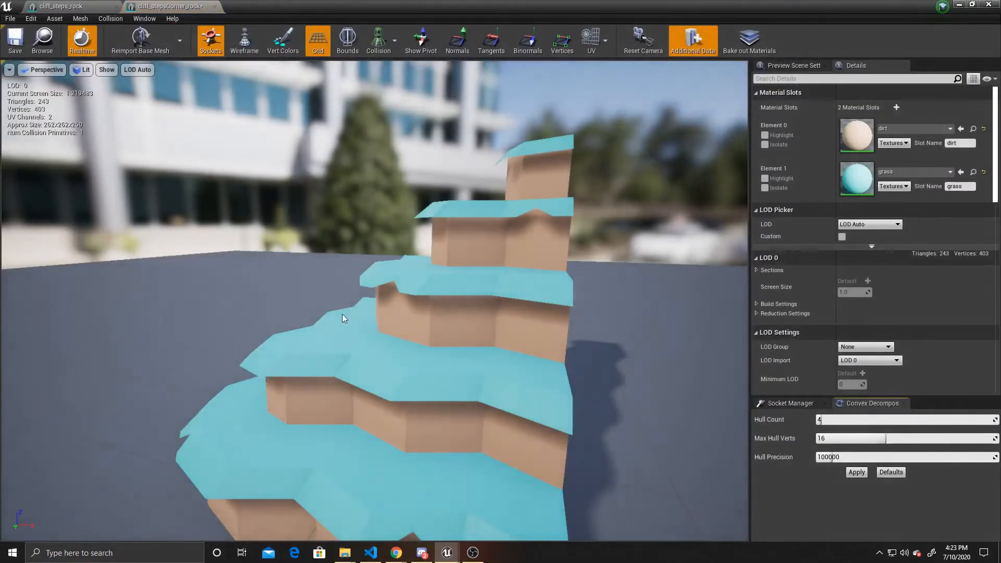
{"action": "right_click_drag", "start_coordinate": [342, 314], "coordinate": [417, 349]}
{"action": "scroll", "coordinate": [343, 314], "scroll_direction": "down", "scroll_amount": 8}
{"action": "right_click_drag", "start_coordinate": [338, 311], "coordinate": [311, 305]}
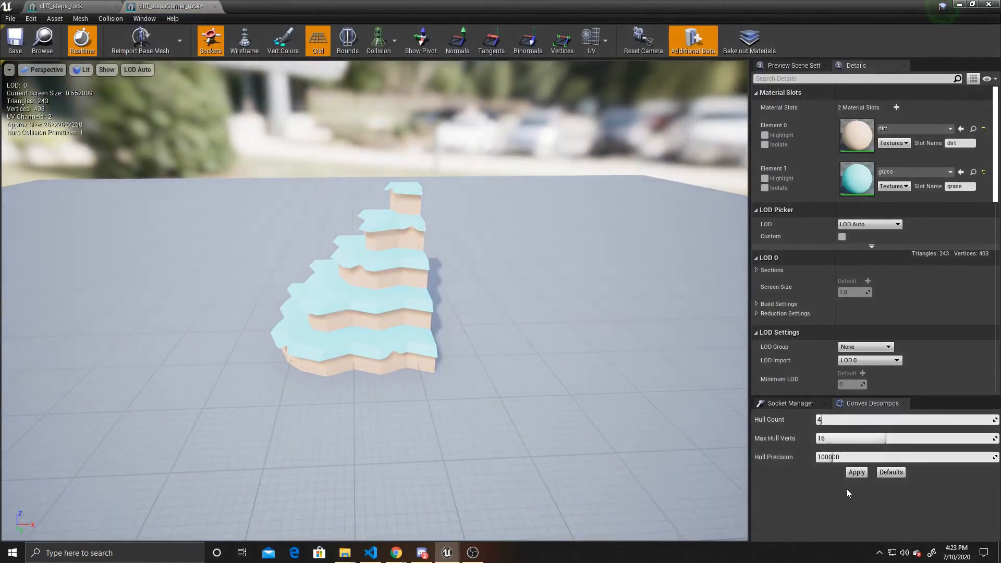
{"action": "left_click_drag", "start_coordinate": [833, 457], "coordinate": [849, 457]}
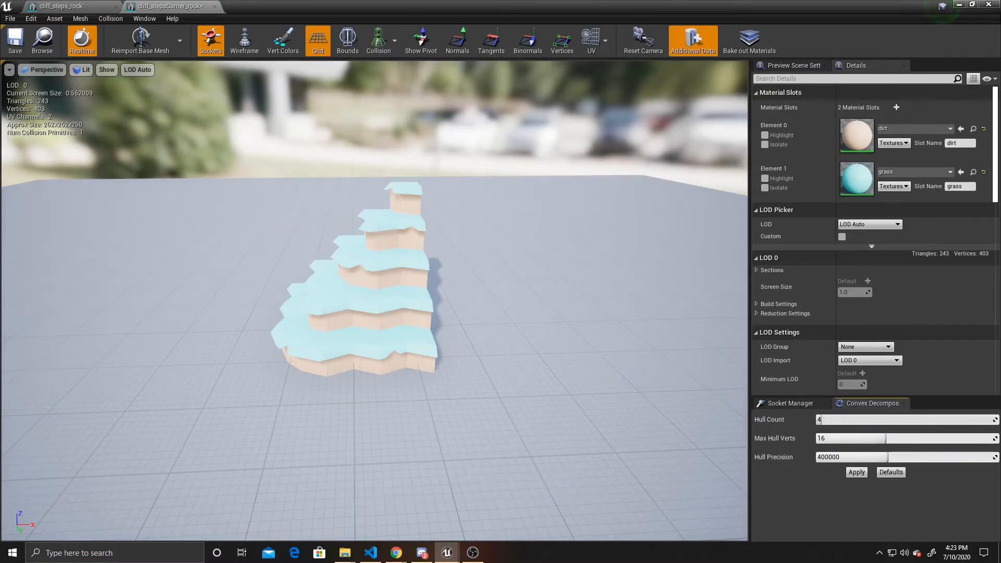
{"action": "left_click_drag", "start_coordinate": [821, 420], "coordinate": [825, 420]}
{"action": "left_click", "coordinate": [855, 474]}
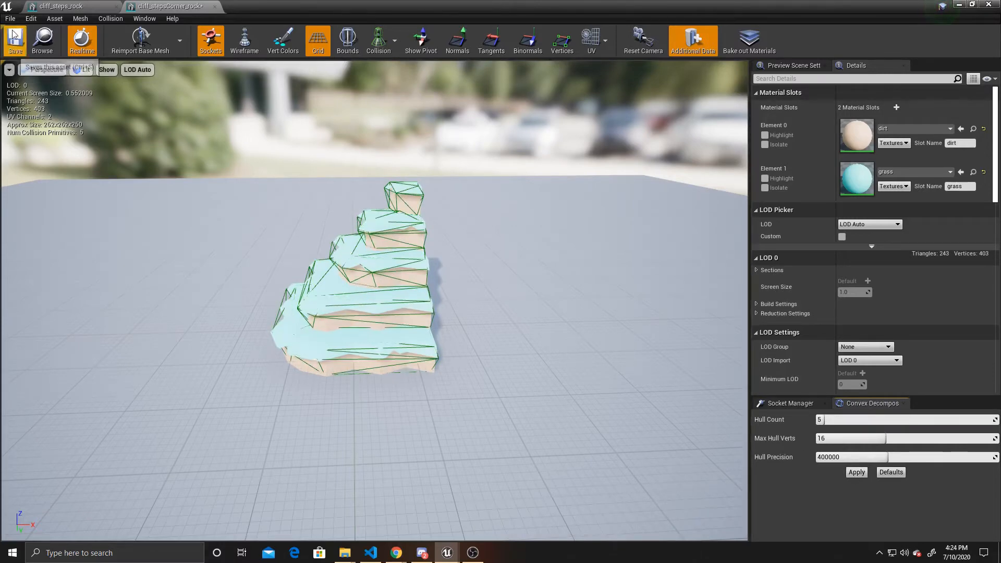
{"action": "key", "text": "ctrl+s"}
{"action": "left_click", "coordinate": [959, 4]}
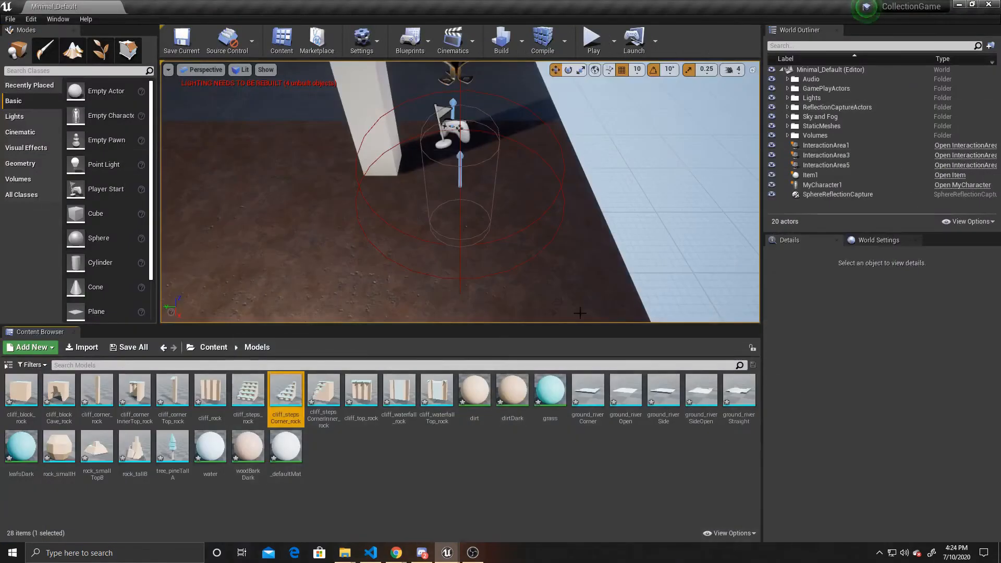
- Generate convex collision for cliff_stepsCornerInner_rock with hull count 4 and hull precision 450000, and save the mesh
{"action": "double_click", "coordinate": [323, 390]}
{"action": "mouse_move", "coordinate": [313, 302]}
{"action": "right_mouse_down"}
{"action": "mouse_move", "coordinate": [365, 307]}
{"action": "mouse_move", "coordinate": [301, 301]}
{"action": "right_mouse_up"}
{"action": "scroll", "coordinate": [313, 302], "scroll_direction": "down", "scroll_amount": 2}
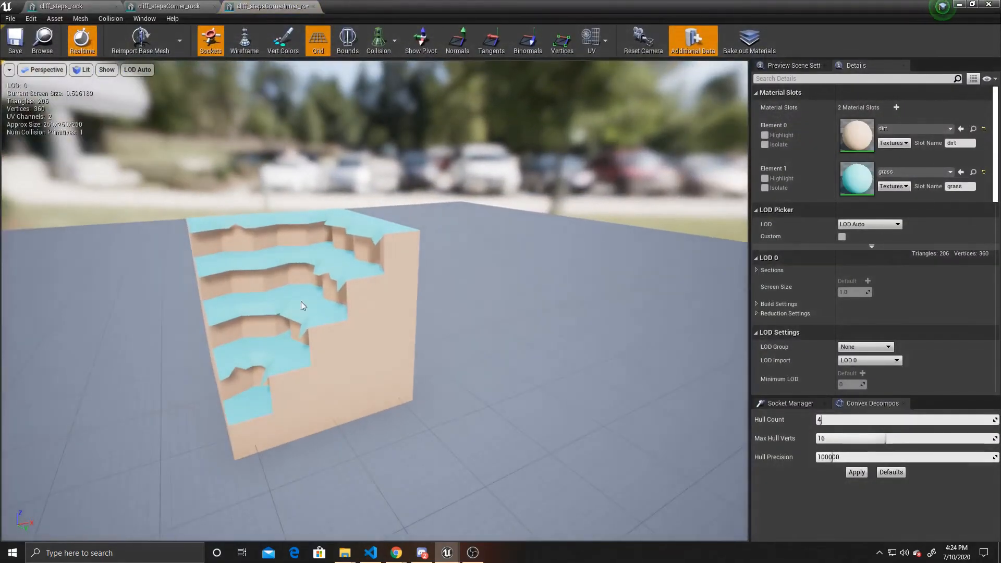
{"action": "left_click_drag", "start_coordinate": [833, 457], "coordinate": [897, 457]}
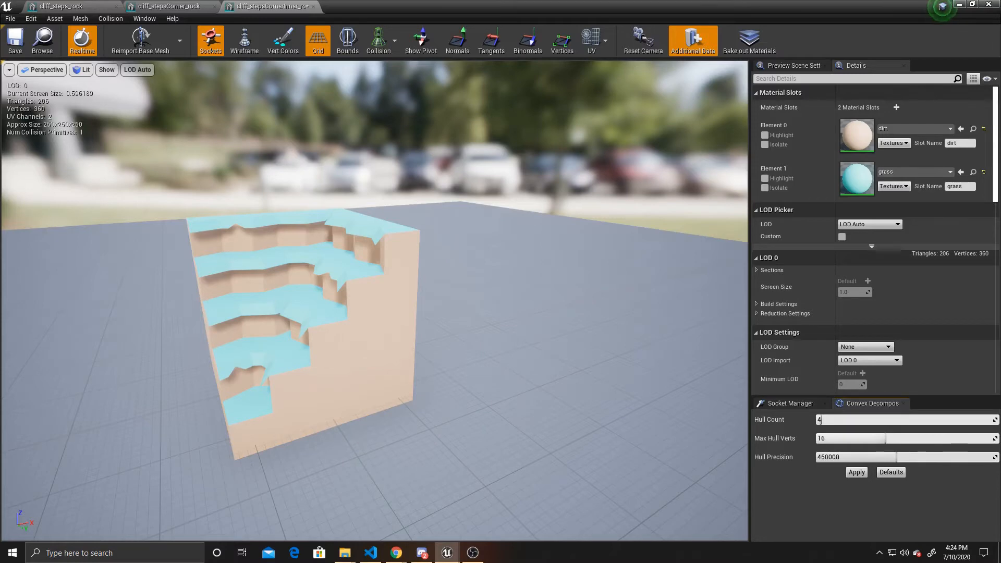
{"action": "left_click_drag", "start_coordinate": [899, 457], "coordinate": [898, 457]}
{"action": "left_click", "coordinate": [851, 473]}
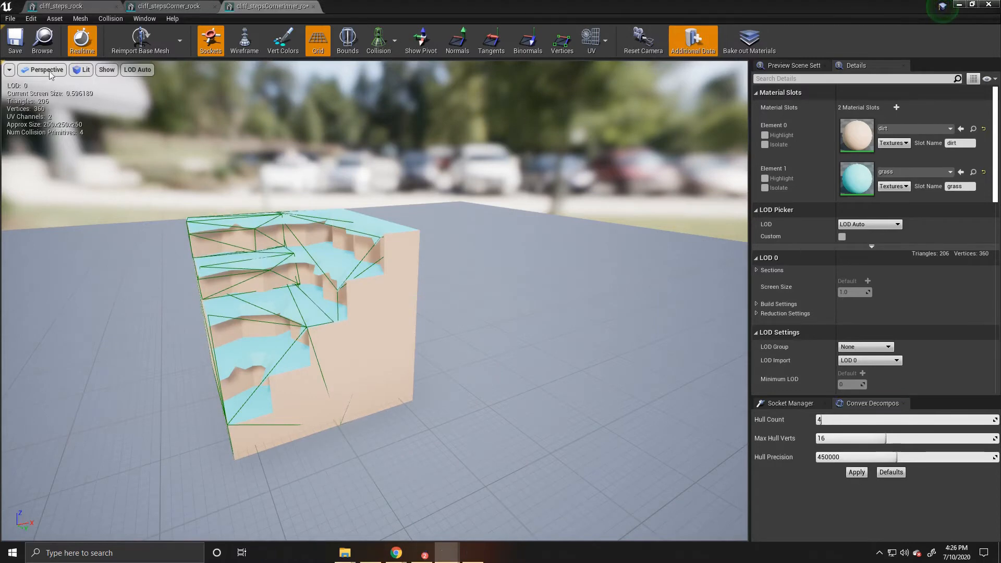
{"action": "left_click", "coordinate": [15, 39]}
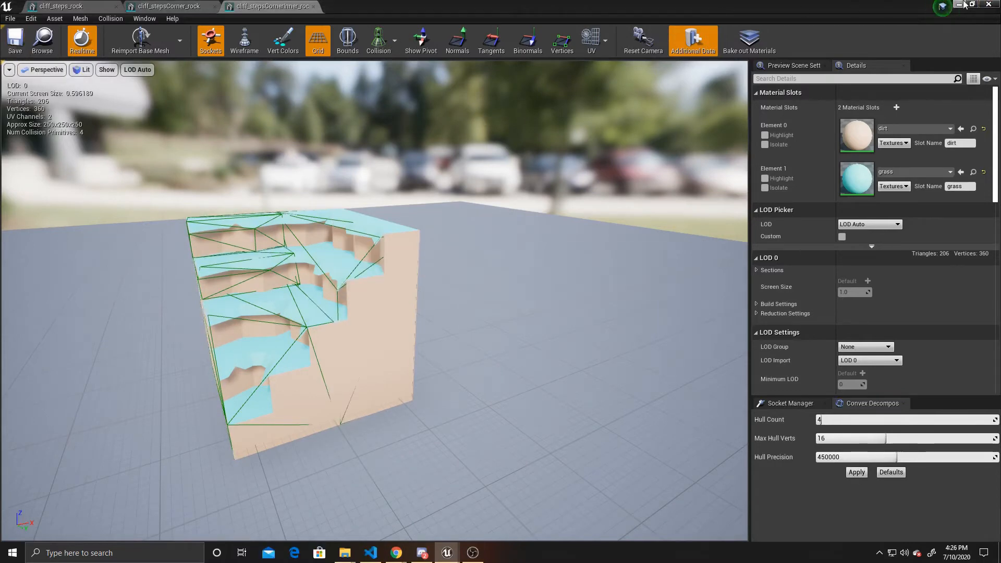
{"action": "left_click", "coordinate": [989, 4]}
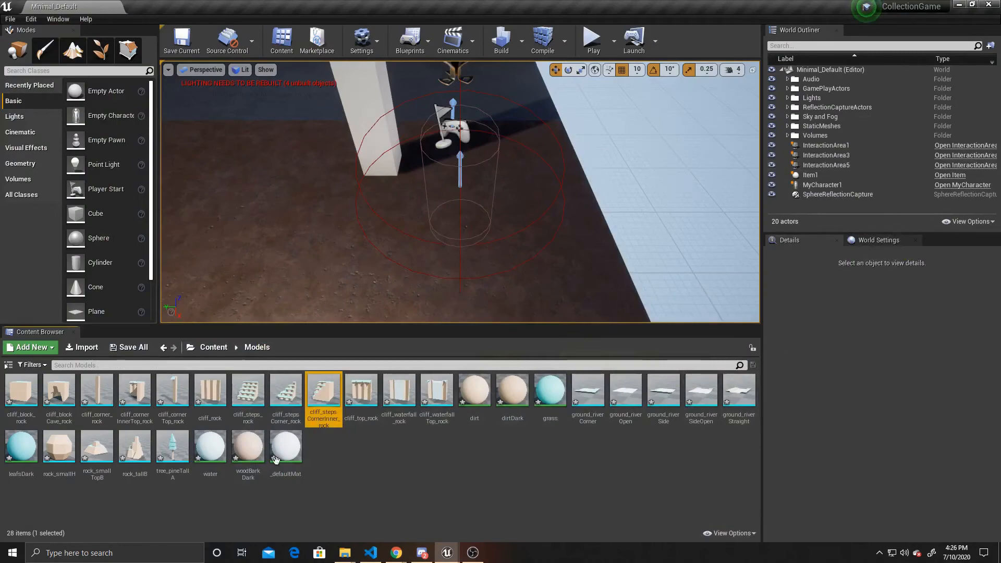
- Generate convex collision for cliff_cornerInnerTop_rock with hull count 4, max hull verts 16 and hull precision 100000, save it and return to the level editor
{"action": "double_click", "coordinate": [135, 391]}
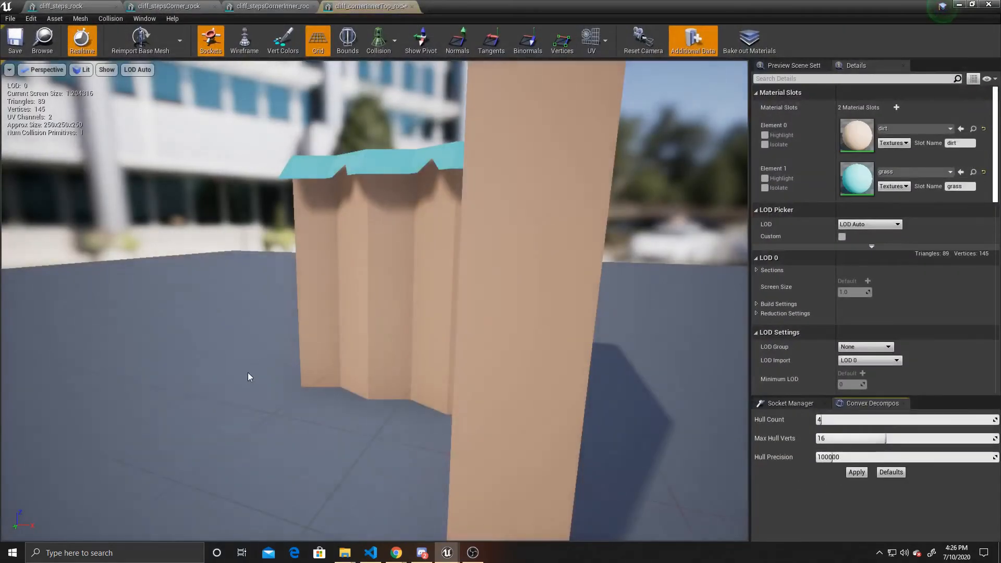
{"action": "left_click_drag", "start_coordinate": [250, 375], "coordinate": [266, 277]}
{"action": "scroll", "coordinate": [385, 240], "scroll_direction": "down", "scroll_amount": 5}
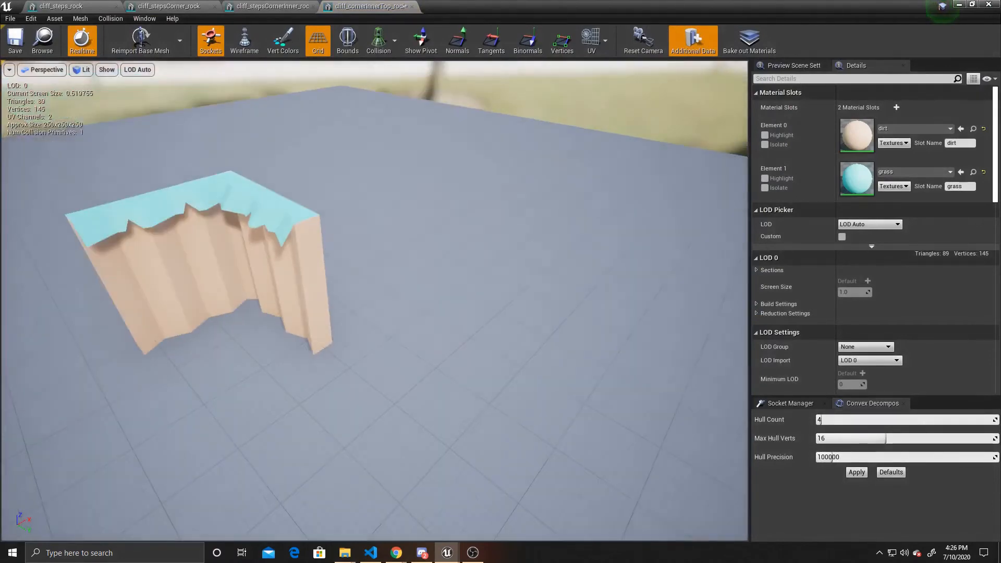
{"action": "right_click_drag", "start_coordinate": [385, 240], "coordinate": [318, 219]}
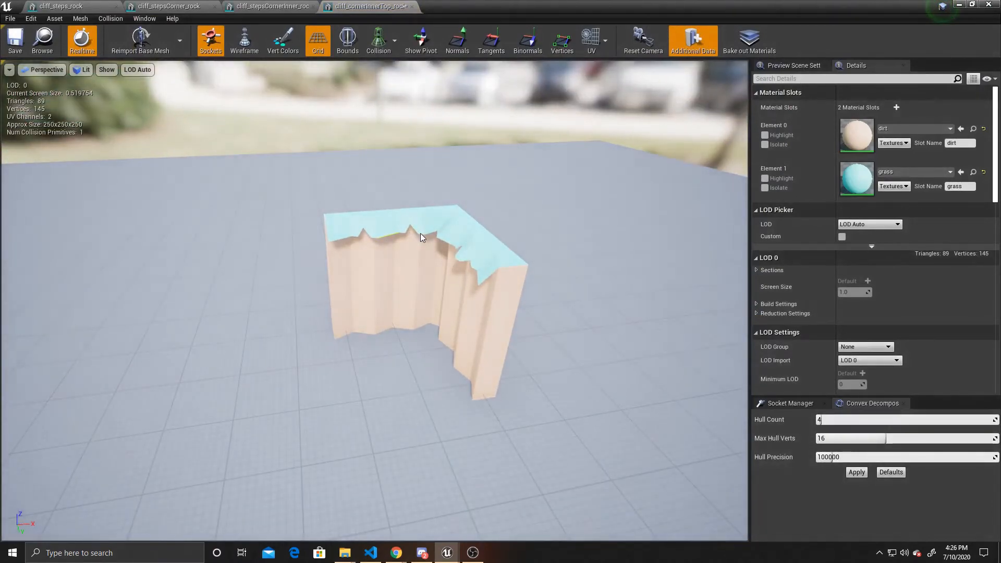
{"action": "left_click", "coordinate": [384, 41]}
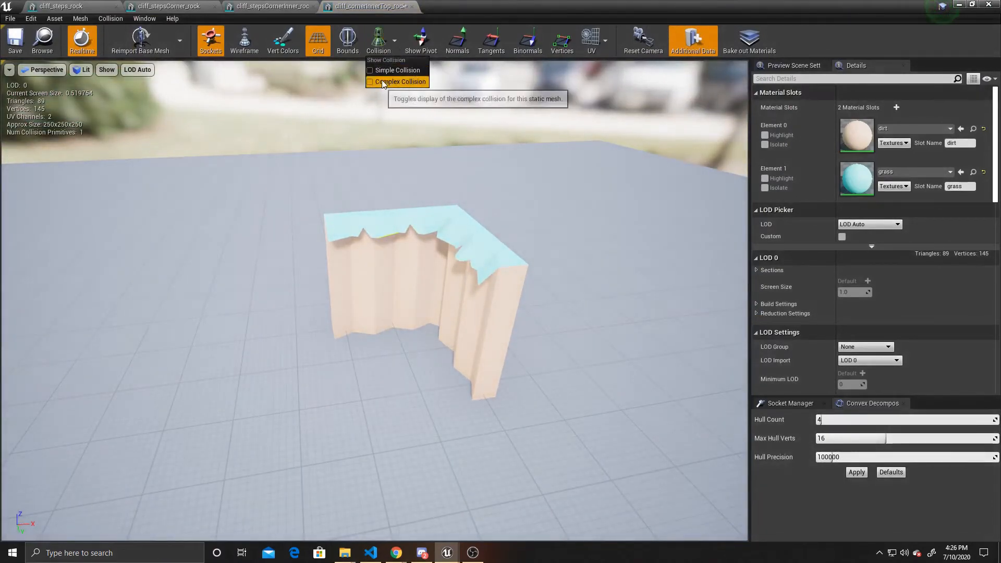
{"action": "left_click", "coordinate": [387, 74]}
{"action": "left_click", "coordinate": [863, 474]}
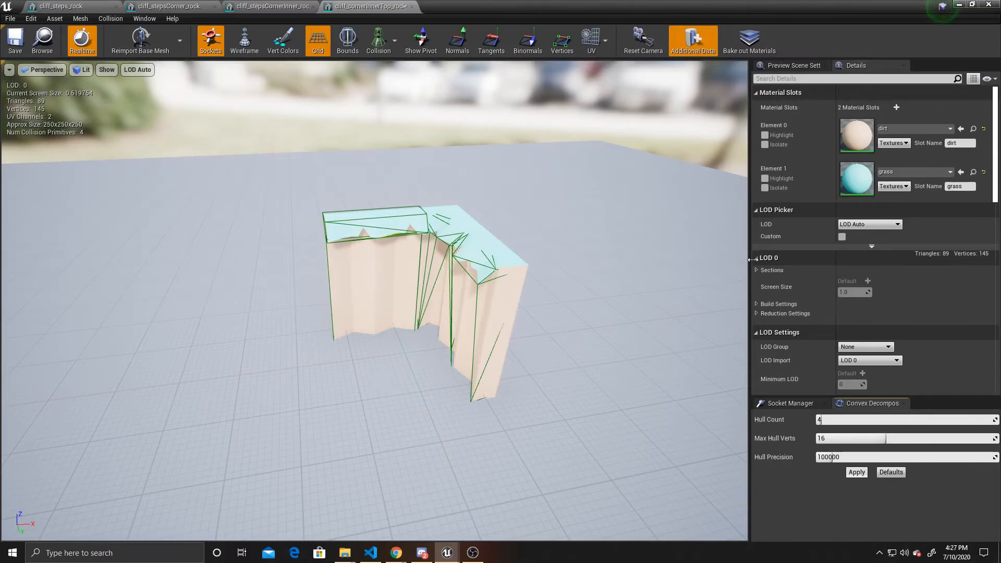
{"action": "left_click", "coordinate": [15, 41]}
{"action": "left_click", "coordinate": [563, 42]}
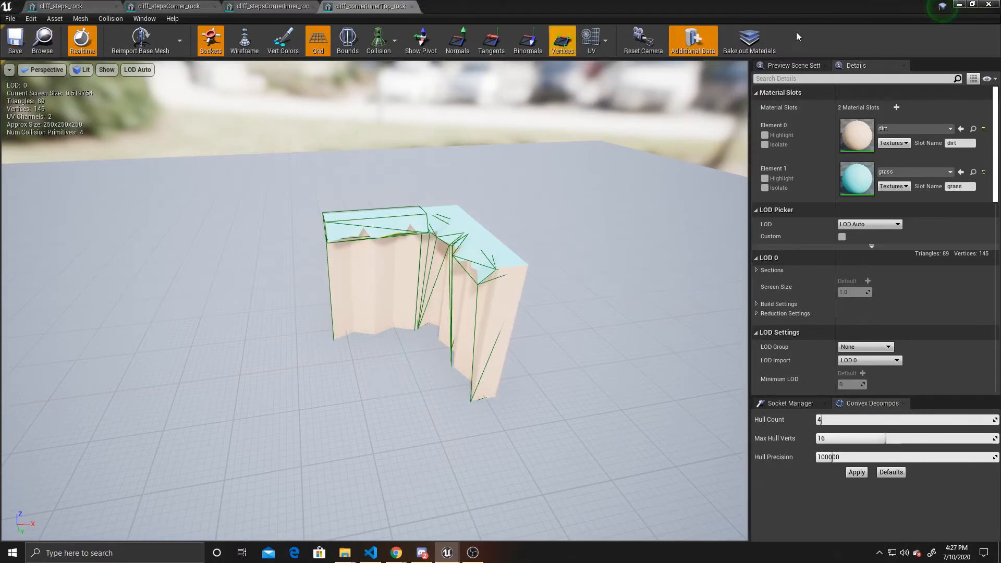
{"action": "left_click", "coordinate": [959, 4]}
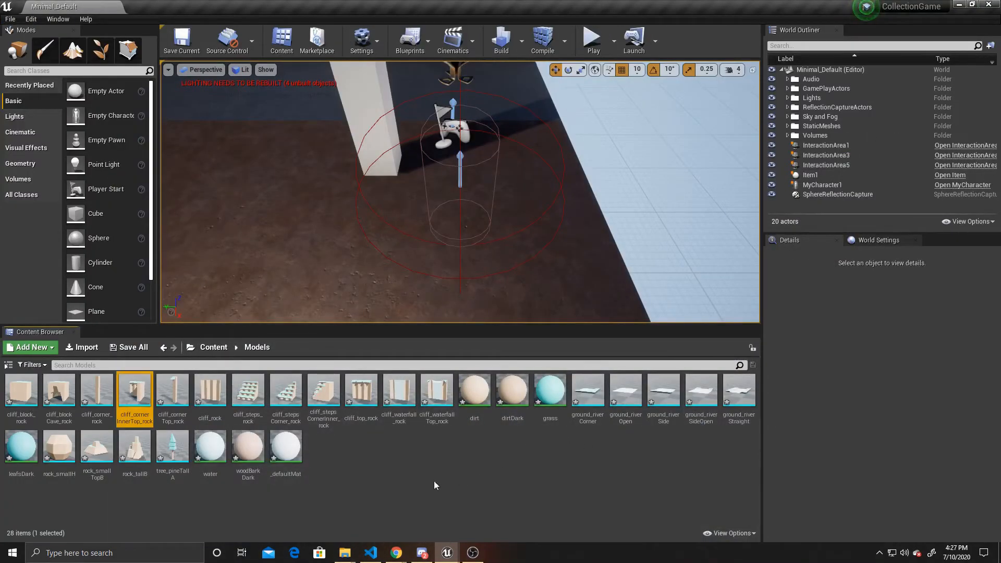
- Import the cliff_cave_stone model from File Explorer into the Models folder with auto-generated collision and a uniform scale of 25
{"action": "mouse_move", "coordinate": [345, 553]}
{"action": "left_click", "coordinate": [491, 504]}
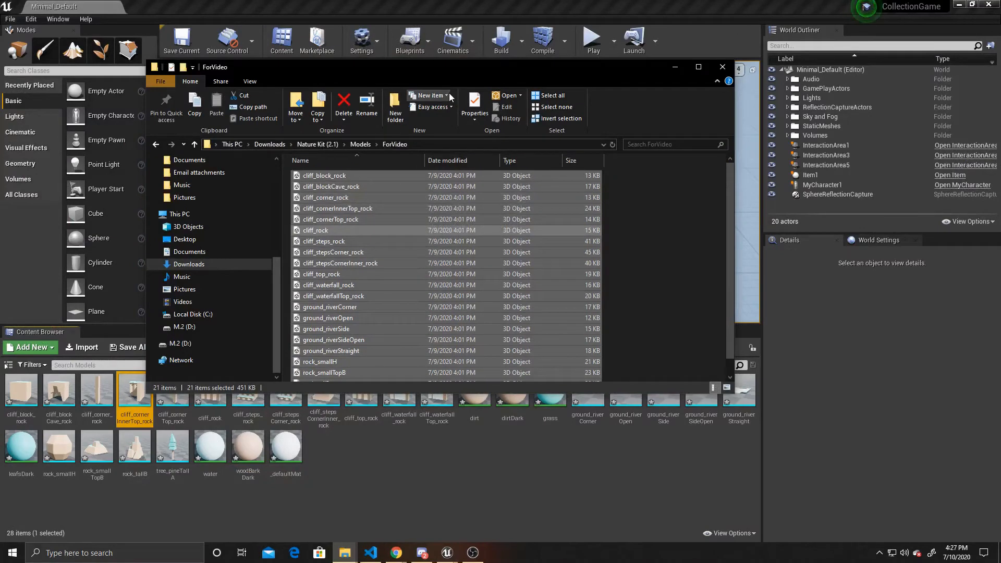
{"action": "left_click_drag", "start_coordinate": [483, 70], "coordinate": [0, 41]}
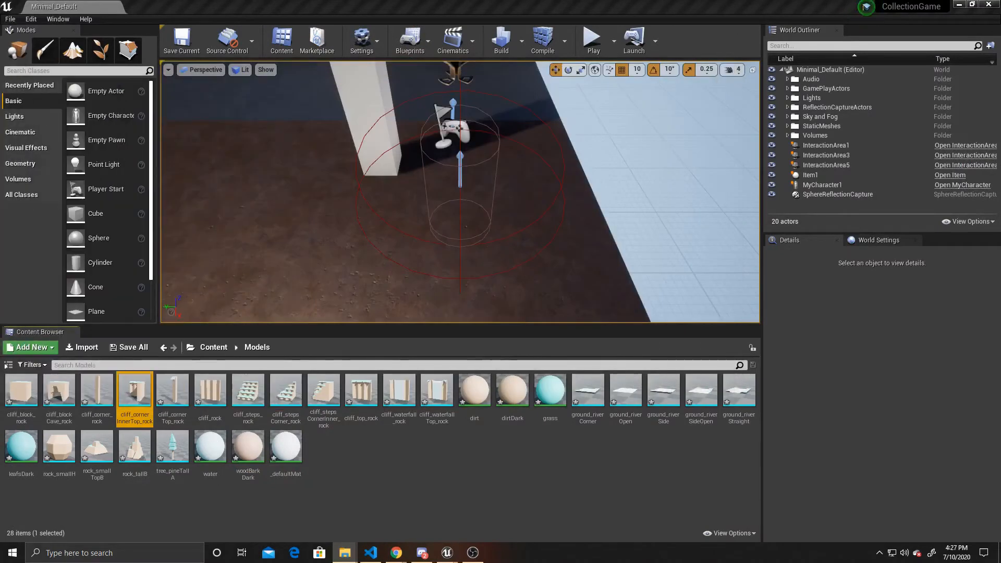
{"action": "left_click_drag", "start_coordinate": [0, 464], "coordinate": [344, 469]}
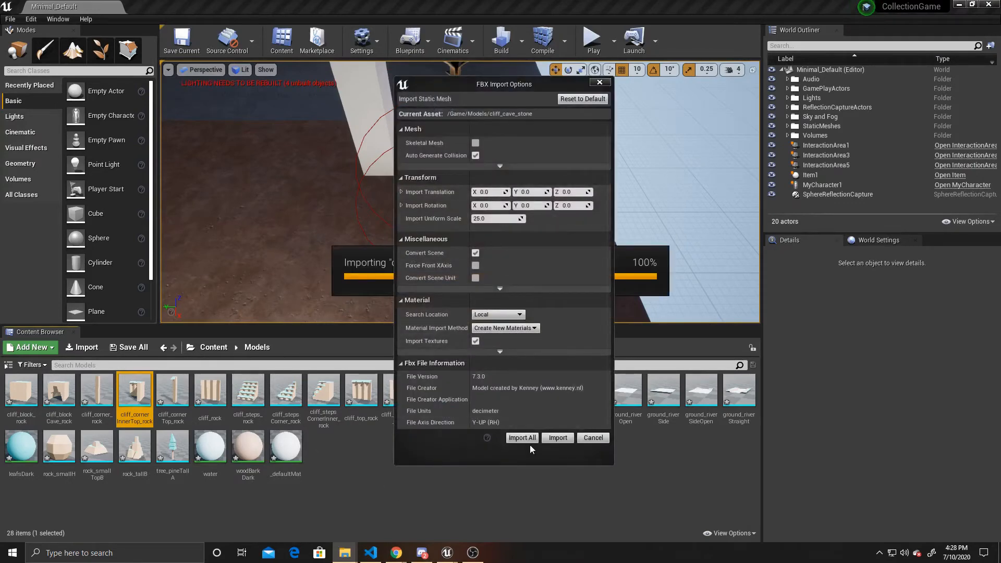
{"action": "left_click", "coordinate": [547, 438]}
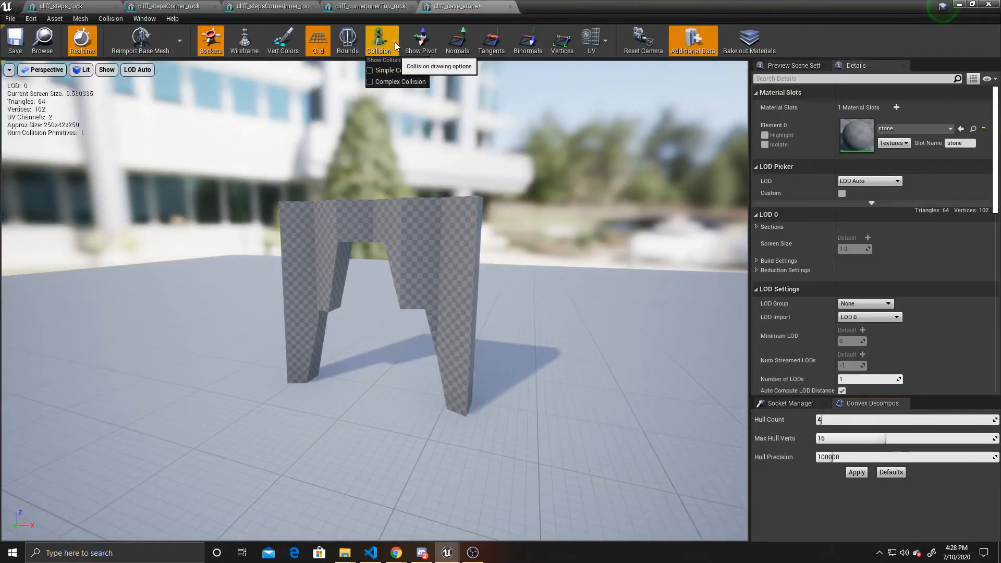
- Display the complex collision of cliff_cave_stone and examine how it follows the cave opening
{"action": "left_click", "coordinate": [385, 70]}
{"action": "scroll", "coordinate": [399, 152], "scroll_direction": "up", "scroll_amount": 3}
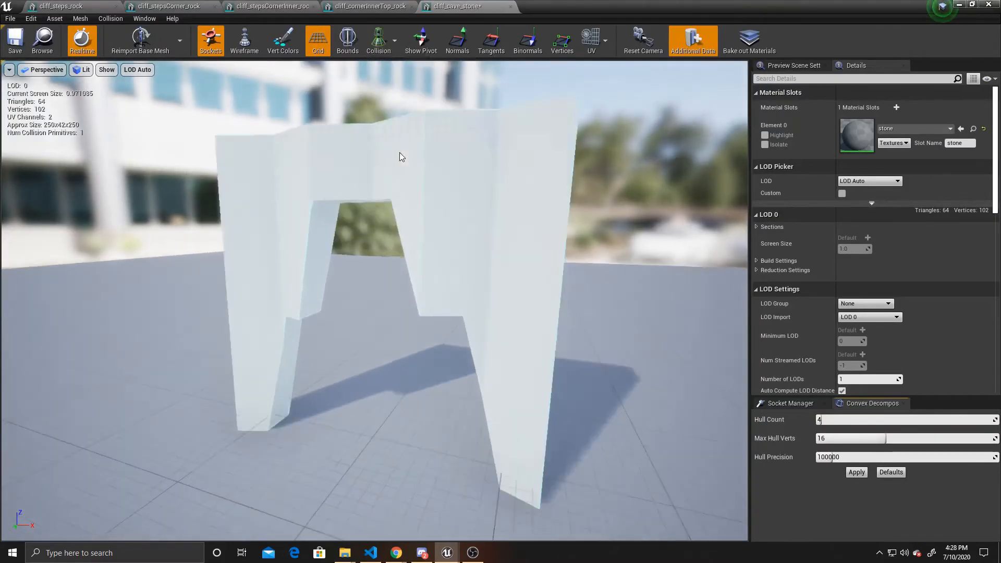
{"action": "scroll", "coordinate": [400, 153], "scroll_direction": "up", "scroll_amount": 3}
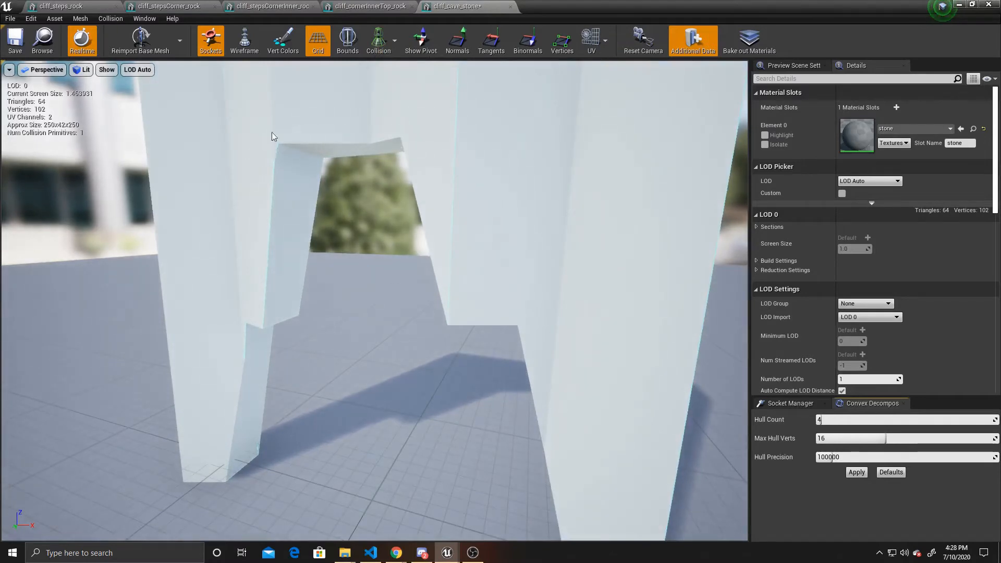
{"action": "scroll", "coordinate": [359, 325], "scroll_direction": "down", "scroll_amount": 5}
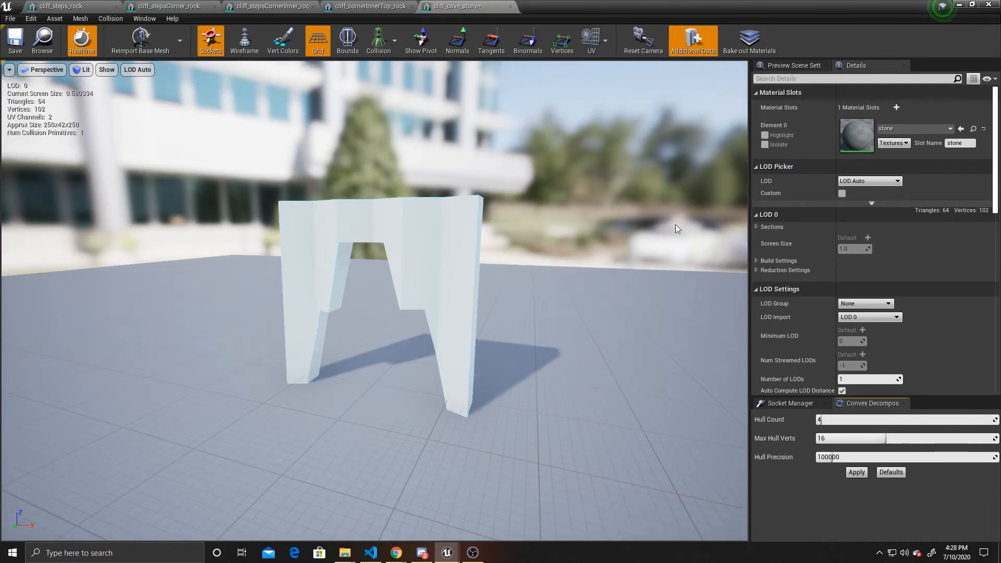
- Set cliff_cave_stone's collision complexity to Use Complex Collision As Simple, save the mesh and return to the level editor
{"action": "scroll", "coordinate": [817, 233], "scroll_direction": "down", "scroll_amount": 5}
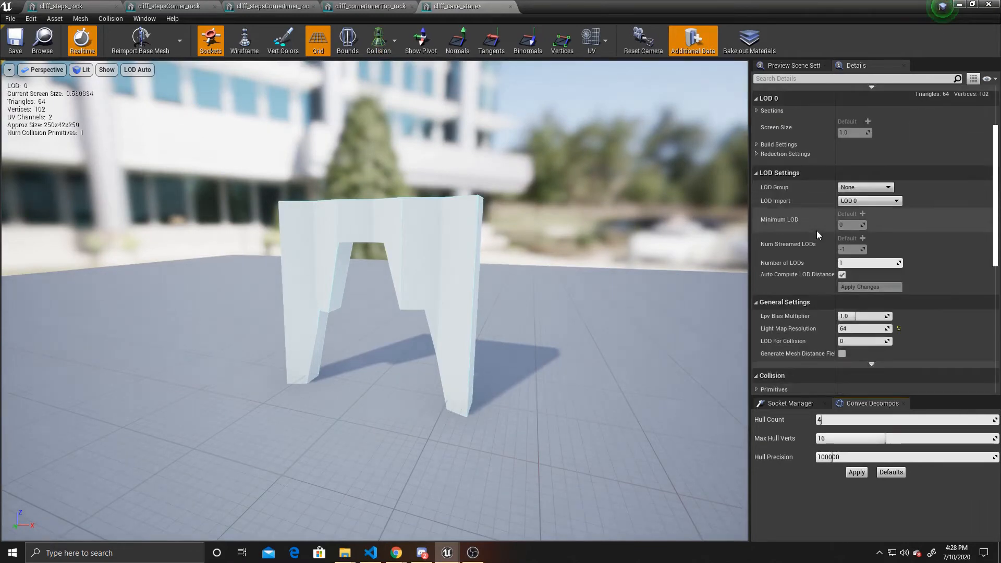
{"action": "scroll", "coordinate": [817, 231], "scroll_direction": "down", "scroll_amount": 6}
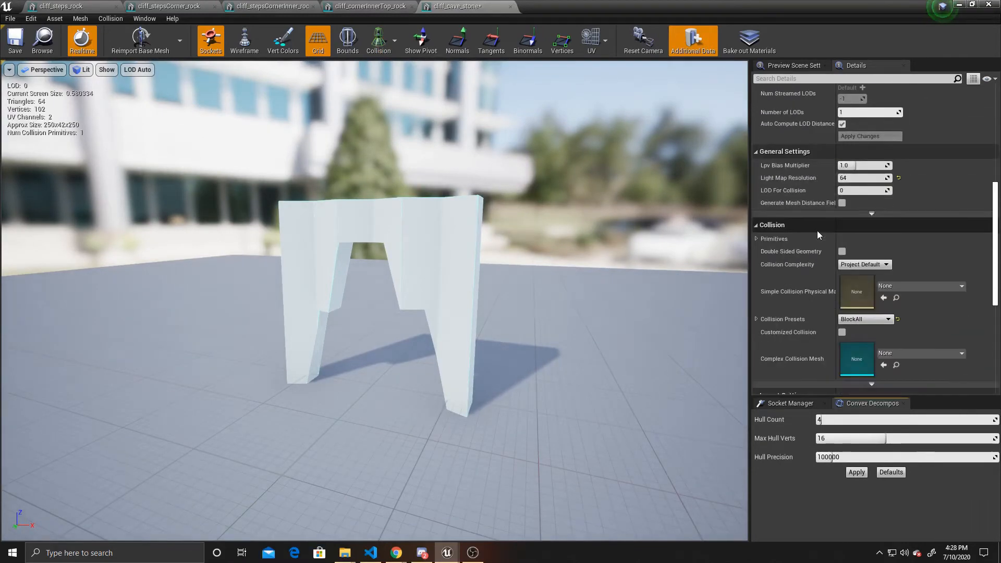
{"action": "left_click", "coordinate": [876, 265]}
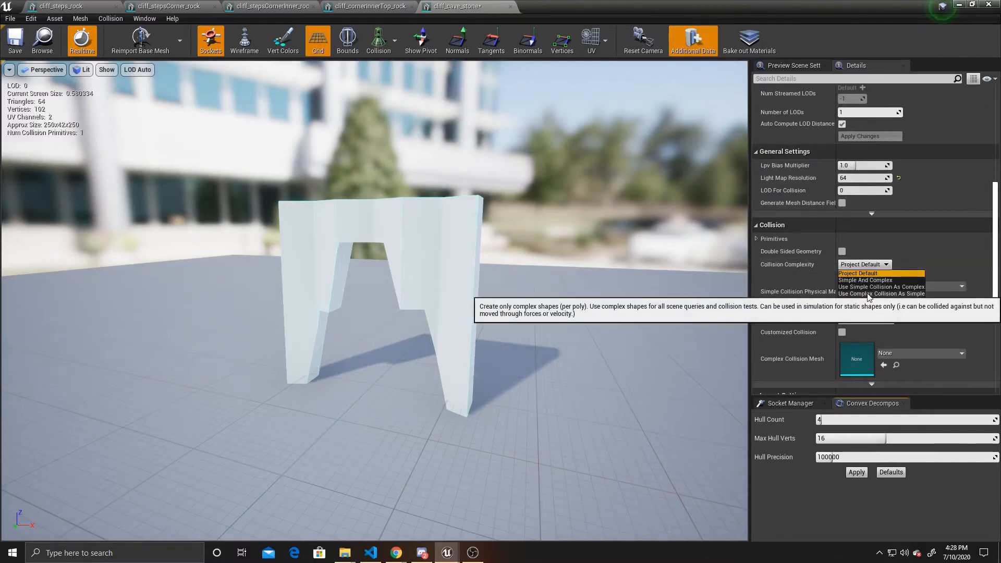
{"action": "left_click", "coordinate": [895, 294]}
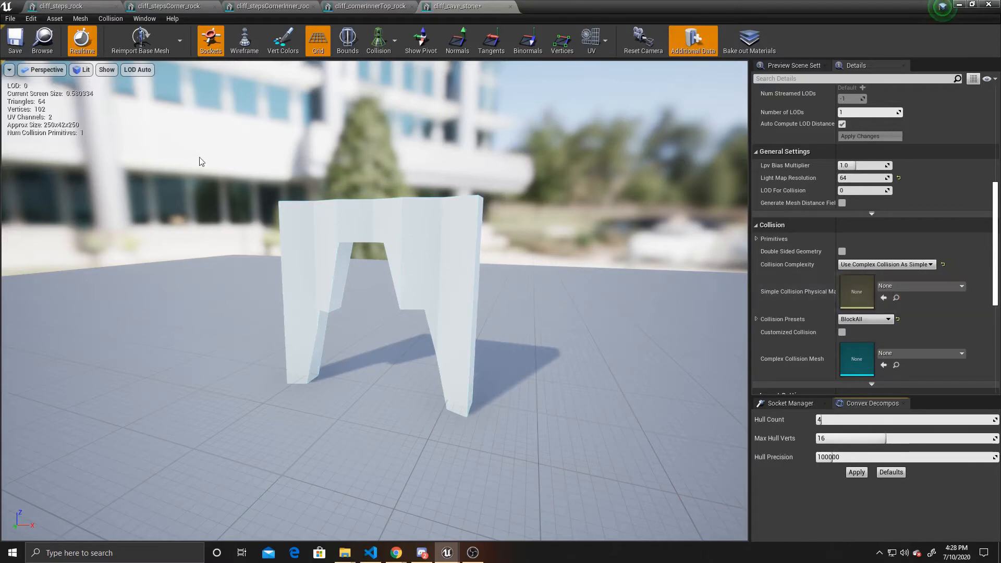
{"action": "left_click", "coordinate": [15, 41]}
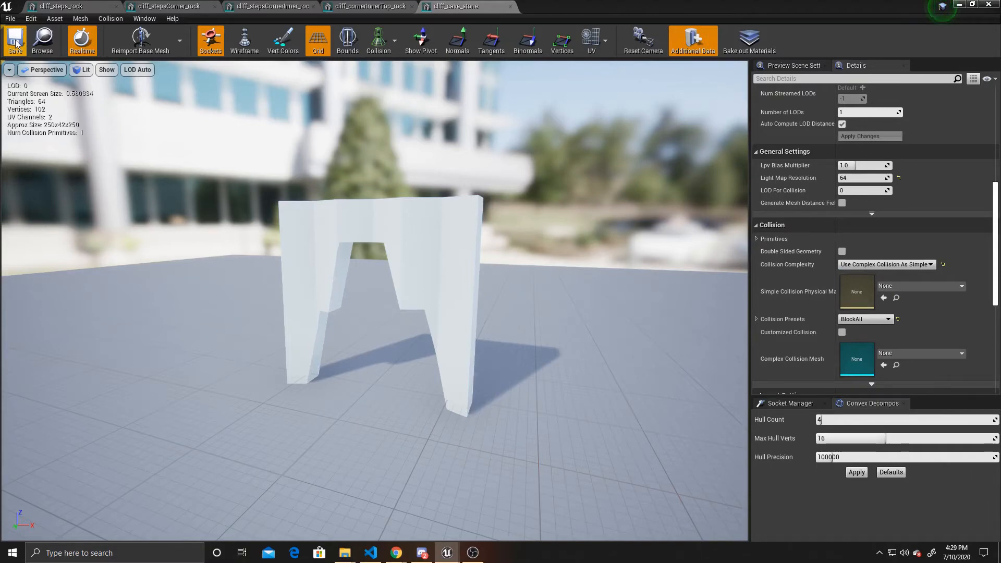
{"action": "left_click", "coordinate": [961, 4]}
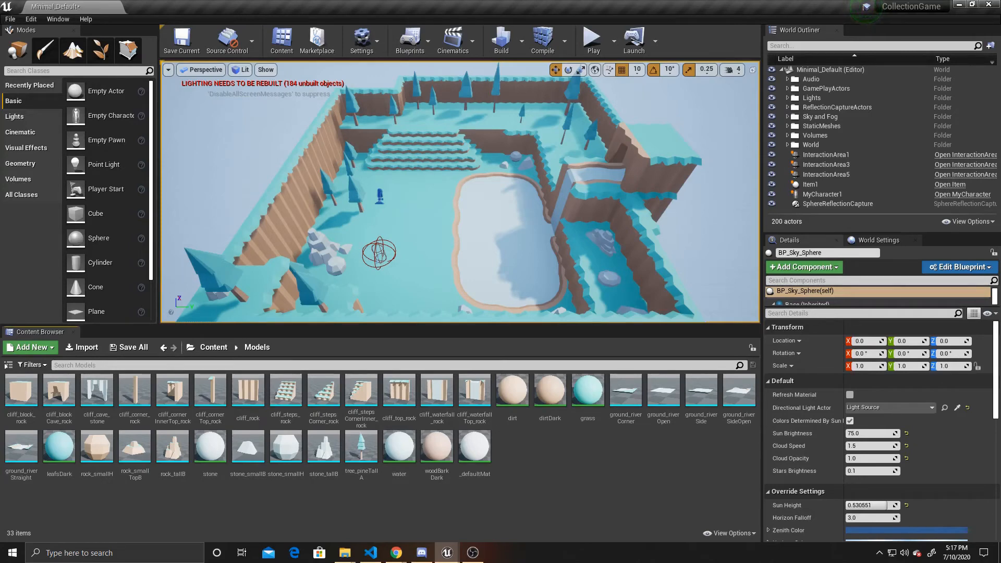
- Show the collision of the whole level in the viewport to examine it, and hide it again
{"action": "left_click", "coordinate": [266, 71]}
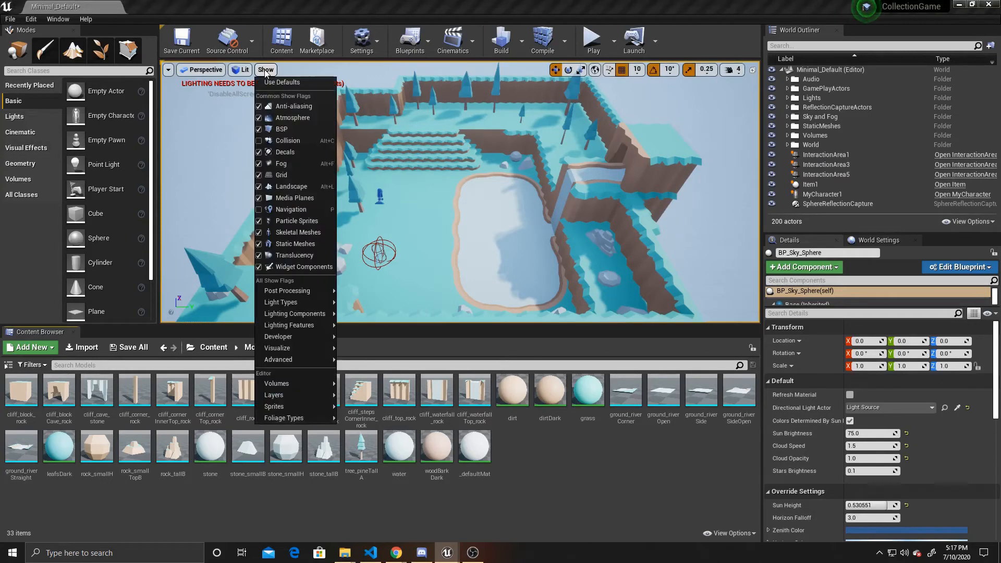
{"action": "left_click", "coordinate": [259, 142]}
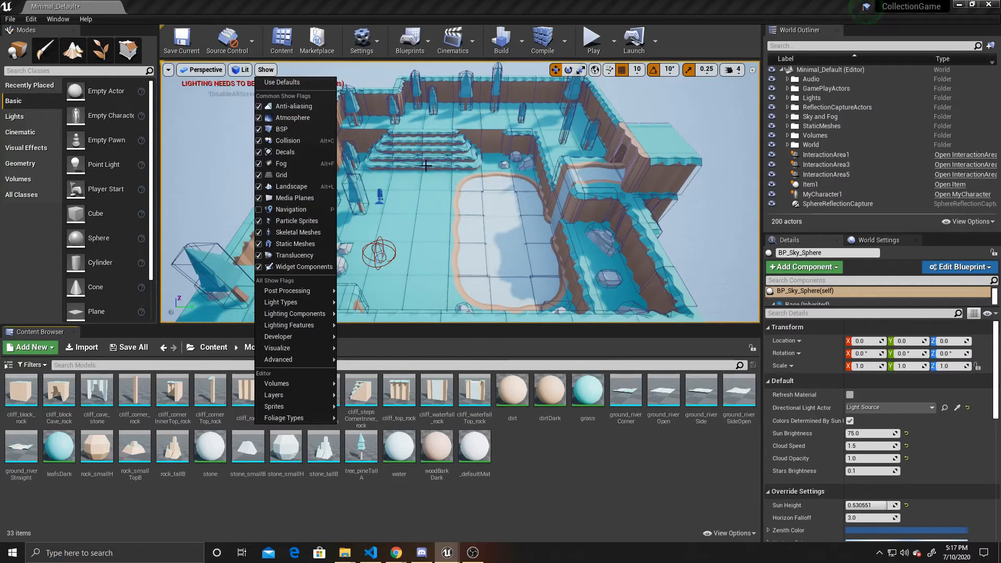
{"action": "left_click", "coordinate": [260, 142]}
{"action": "left_click", "coordinate": [259, 73]}
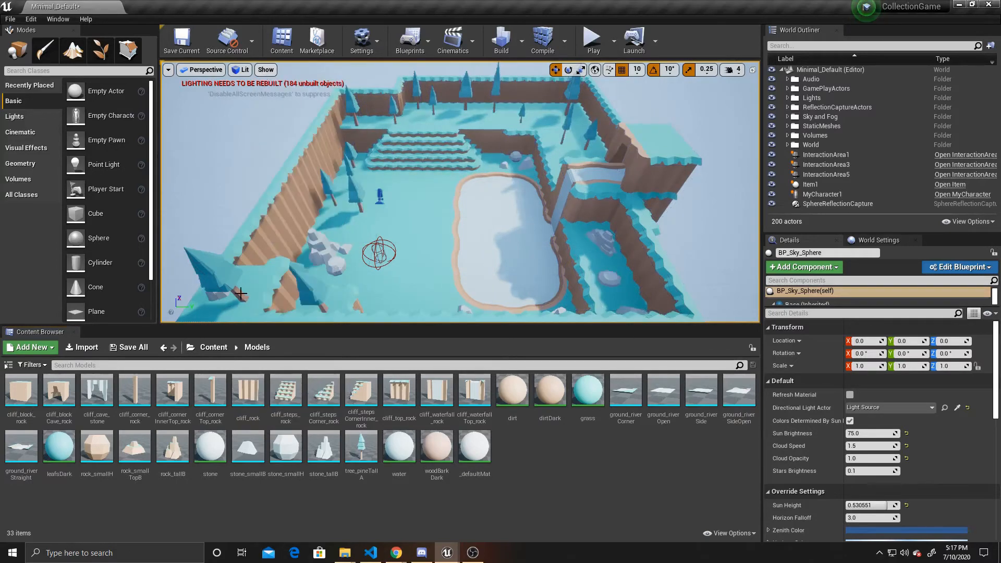
- Place an Interaction Area from the CollectionGame C++ classes on the ground near the trees at about X 2030, Y -240, Z 280
{"action": "left_click", "coordinate": [192, 350]}
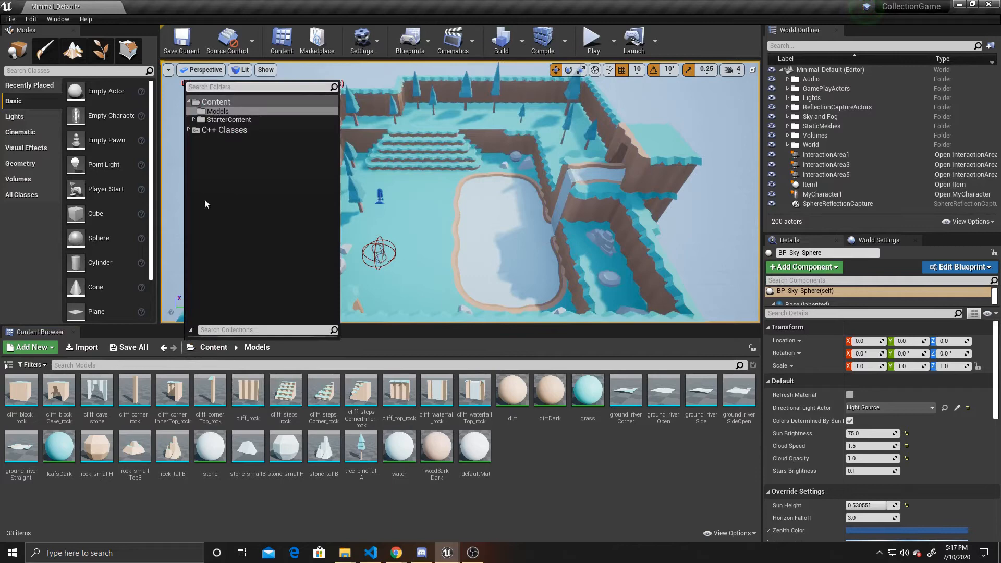
{"action": "left_click", "coordinate": [214, 128]}
{"action": "double_click", "coordinate": [21, 391]}
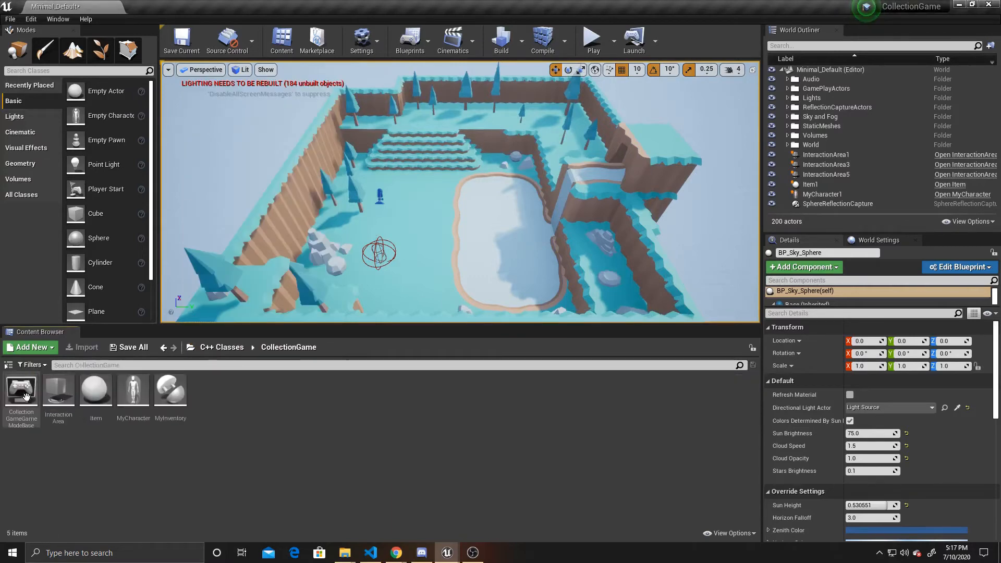
{"action": "left_click_drag", "start_coordinate": [71, 396], "coordinate": [368, 215]}
{"action": "scroll", "coordinate": [368, 216], "scroll_direction": "up", "scroll_amount": 5}
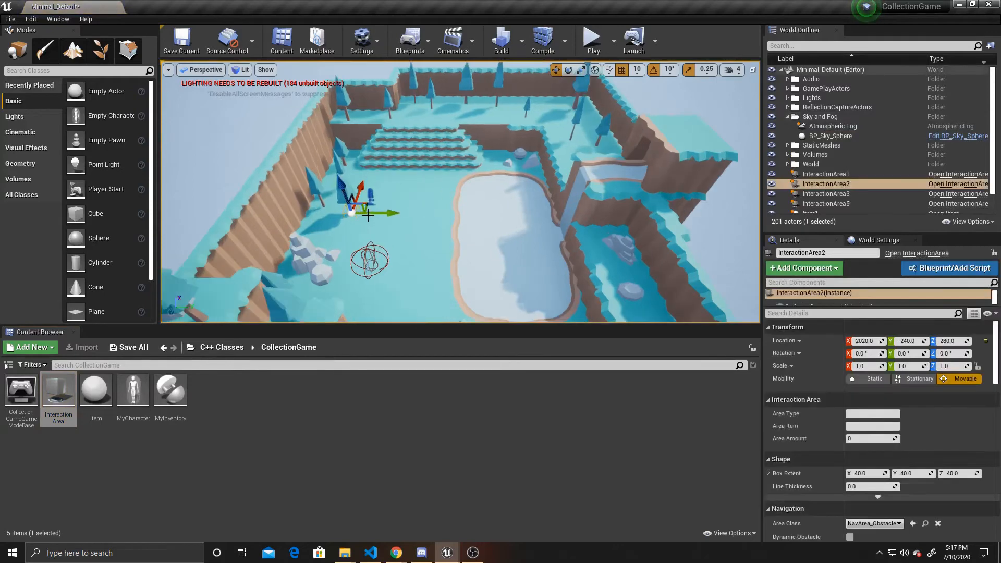
{"action": "scroll", "coordinate": [369, 215], "scroll_direction": "up", "scroll_amount": 5}
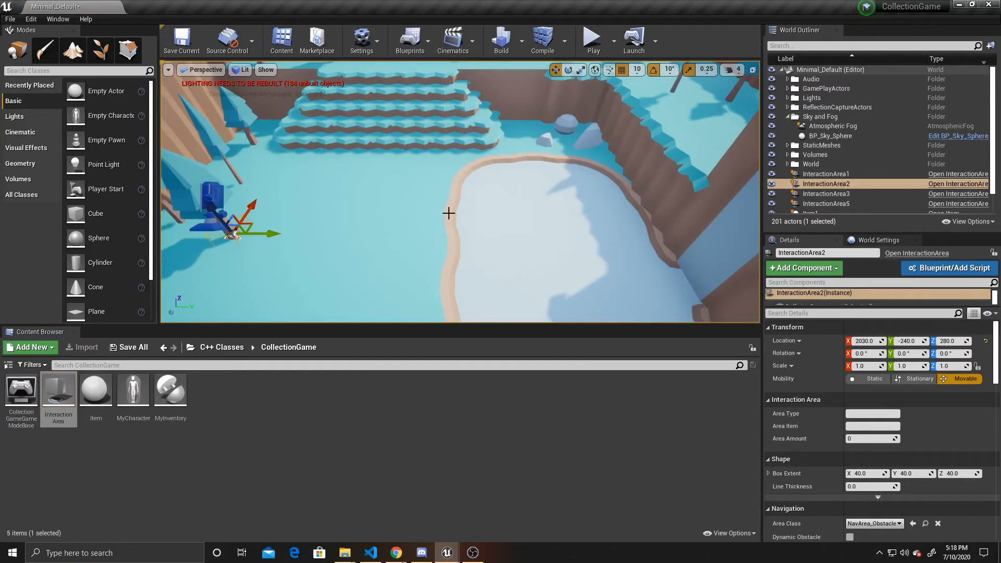
{"action": "right_click_drag", "start_coordinate": [449, 213], "coordinate": [375, 188]}
{"action": "scroll", "coordinate": [431, 198], "scroll_direction": "up", "scroll_amount": 6}
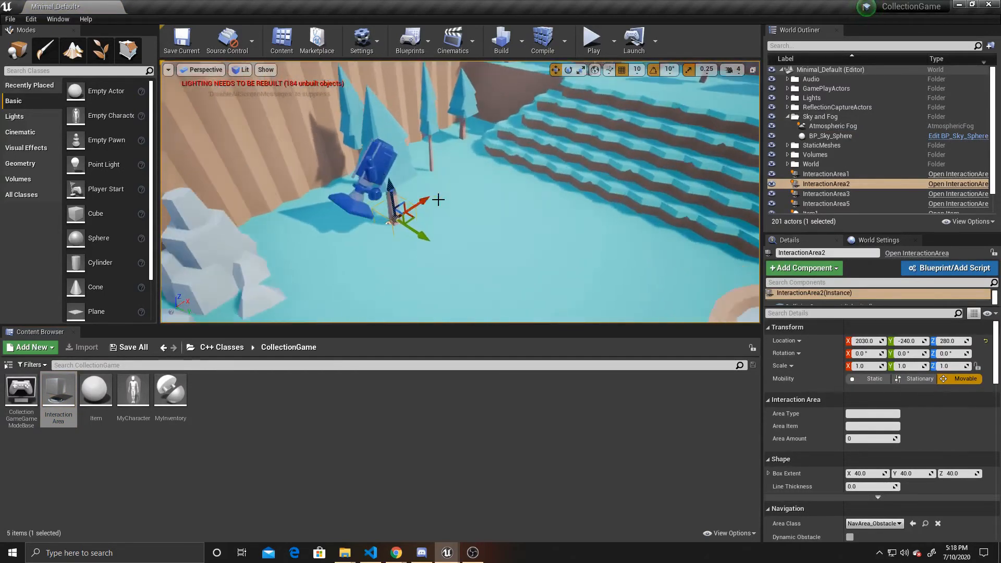
- Fit the new interaction area around the tree trunk with a box extent of 68.75 × 68.75 × 70 and a Z location of 330
{"action": "left_click_drag", "start_coordinate": [357, 204], "coordinate": [335, 157]}
{"action": "key", "text": "r"}
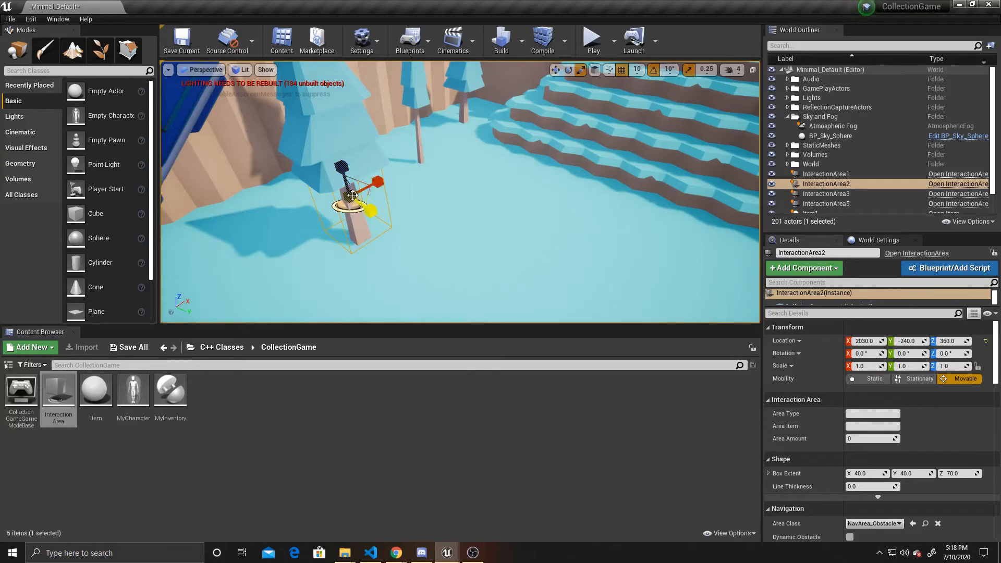
{"action": "left_click_drag", "start_coordinate": [368, 211], "coordinate": [397, 230]}
{"action": "key", "text": "w"}
{"action": "left_click_drag", "start_coordinate": [343, 168], "coordinate": [349, 186]}
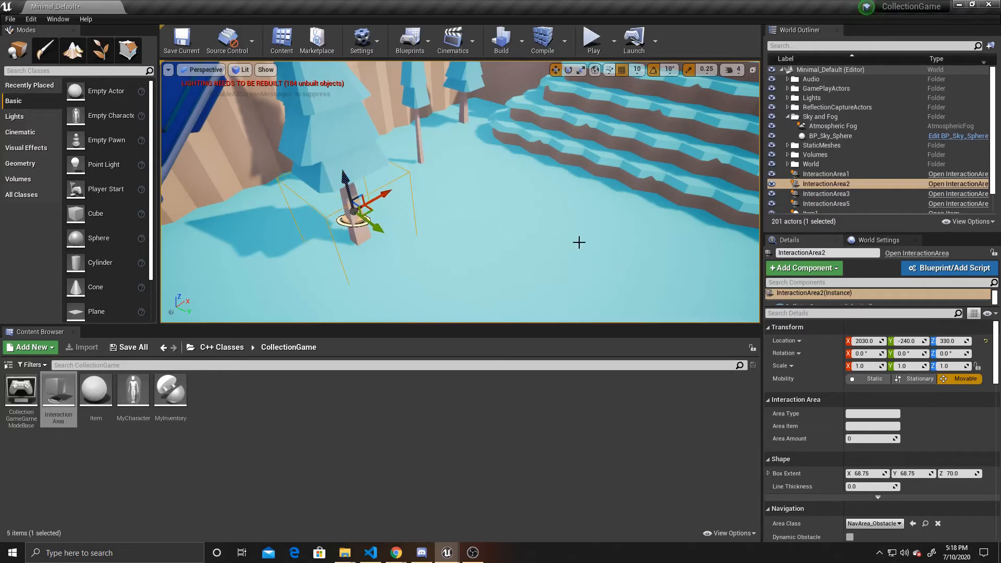
- Set the interaction area's type to chop, its item to logs and its amount to 7
{"action": "left_click", "coordinate": [874, 414]}
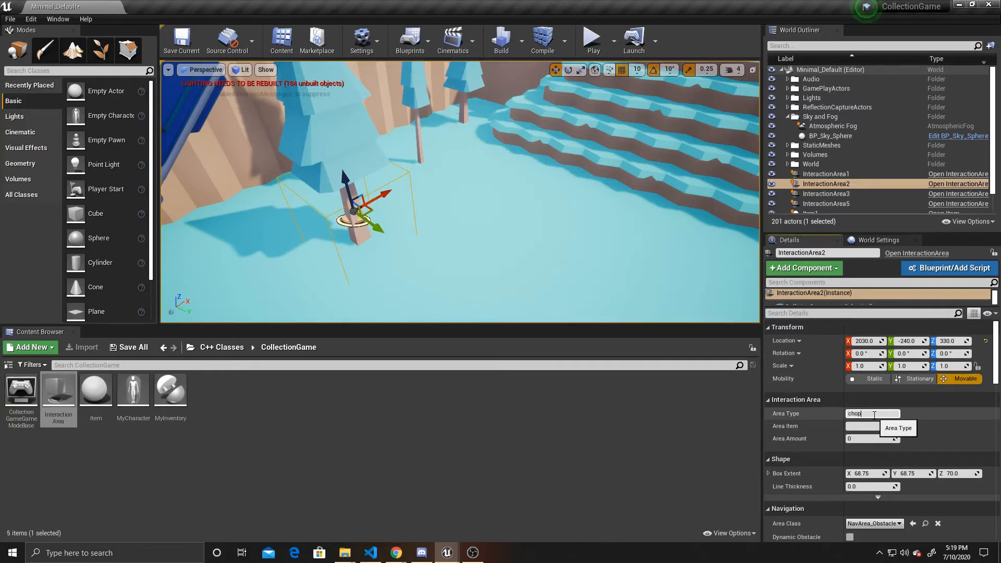
{"action": "key", "text": "Tab"}
{"action": "key", "text": "Return"}
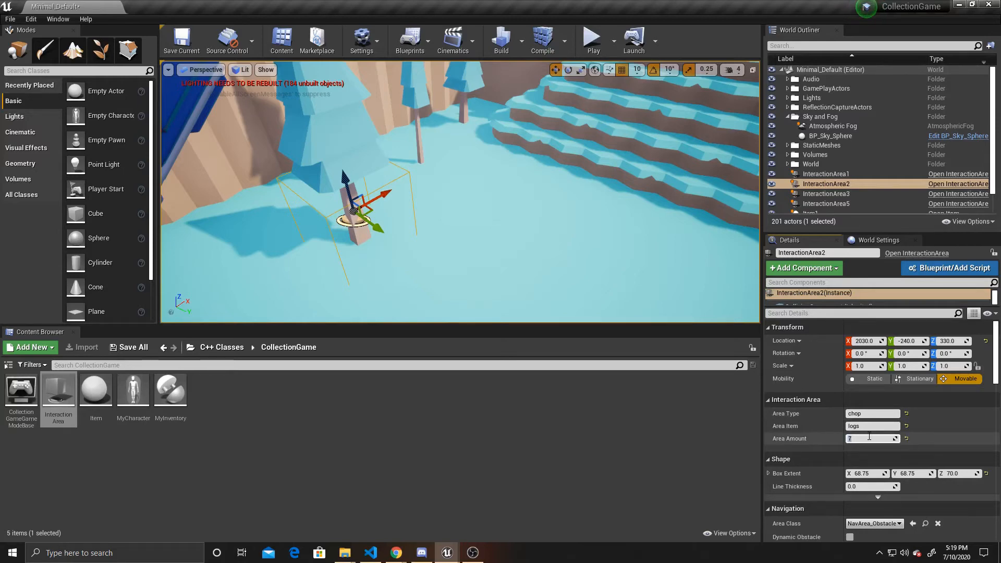
- Duplicate the interaction area onto the next tree at X 2280, Y -350, and set the copy's area amount to 4
{"action": "left_click", "coordinate": [855, 186]}
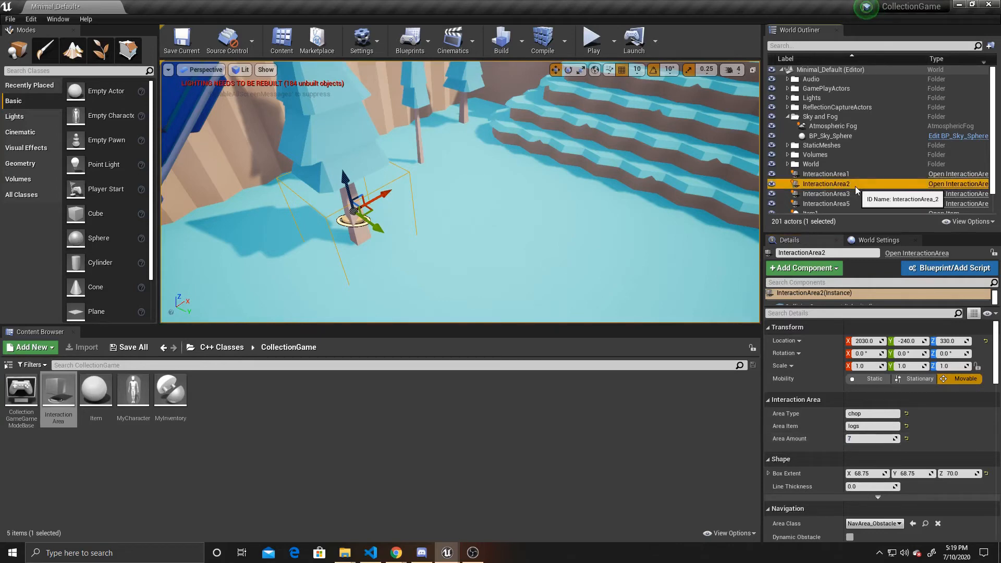
{"action": "key", "text": "ctrl+w"}
{"action": "left_click_drag", "start_coordinate": [388, 191], "coordinate": [446, 127]}
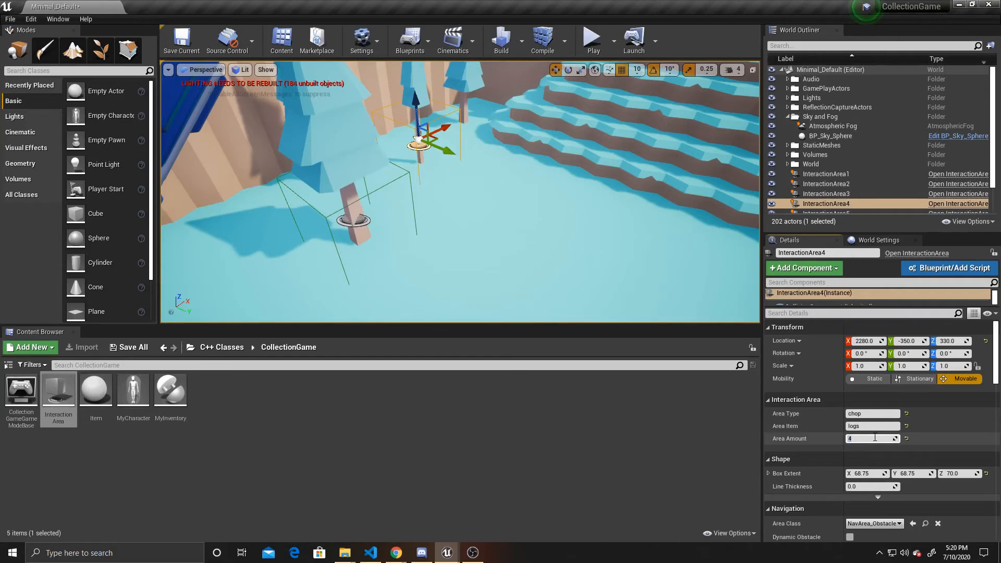
{"action": "scroll", "coordinate": [500, 195], "scroll_direction": "down", "scroll_amount": 7}
{"action": "mouse_move", "coordinate": [503, 211]}
{"action": "right_mouse_down"}
{"action": "mouse_move", "coordinate": [479, 217]}
{"action": "mouse_move", "coordinate": [508, 200]}
{"action": "right_mouse_up"}
{"action": "scroll", "coordinate": [512, 202], "scroll_direction": "up", "scroll_amount": 3}
{"action": "scroll", "coordinate": [512, 202], "scroll_direction": "up", "scroll_amount": 2}
{"action": "scroll", "coordinate": [498, 201], "scroll_direction": "down", "scroll_amount": 8}
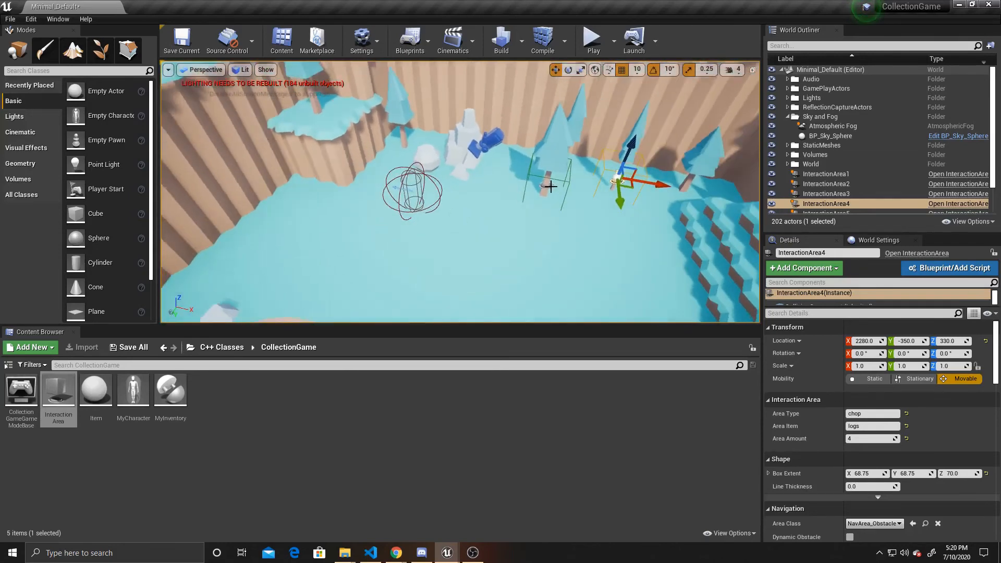
- Duplicate the tree's interaction area onto the round rock at X 1540, Y -240, and set the copy to type mine, item stone, amount 5
{"action": "left_click", "coordinate": [551, 187]}
{"action": "left_click_drag", "start_coordinate": [551, 187], "coordinate": [455, 164], "text": "alt"}
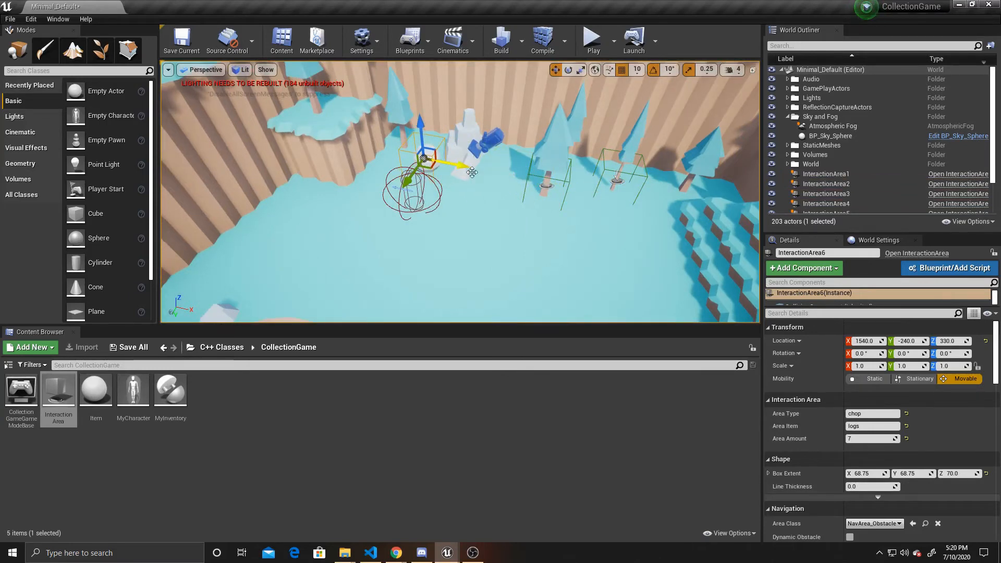
{"action": "left_click", "coordinate": [847, 414]}
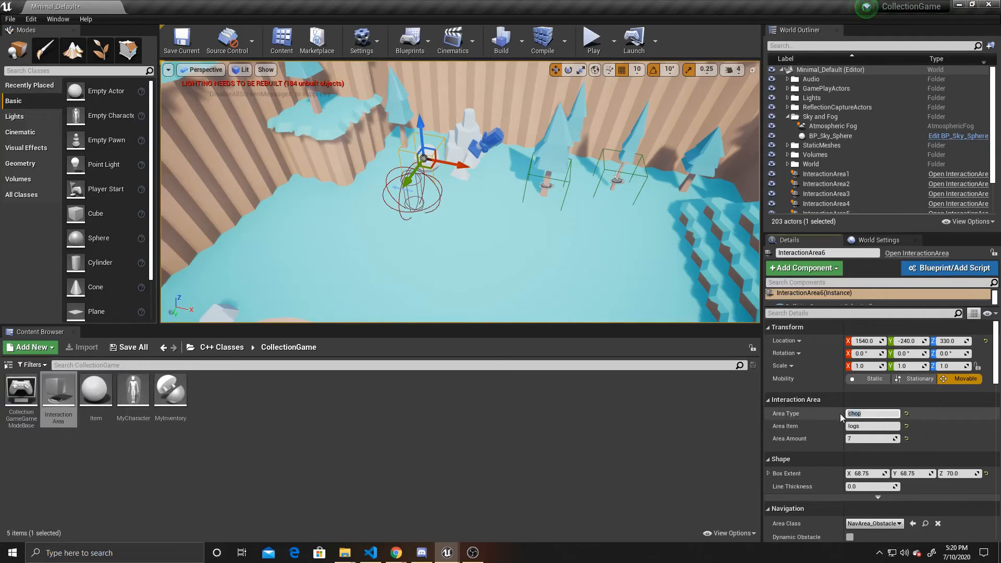
{"action": "type", "text": "mine"}
{"action": "key", "text": "Tab"}
{"action": "type", "text": "stone"}
{"action": "key", "text": "Tab"}
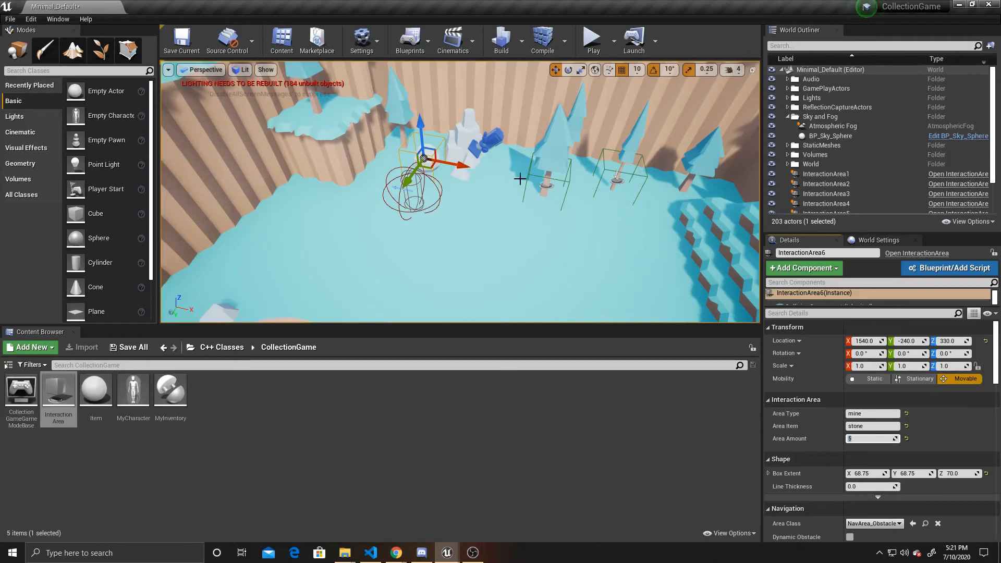
- Duplicate the round rock's mining area along X onto the neighbouring small rock, at about X 1680
{"action": "left_click", "coordinate": [465, 172]}
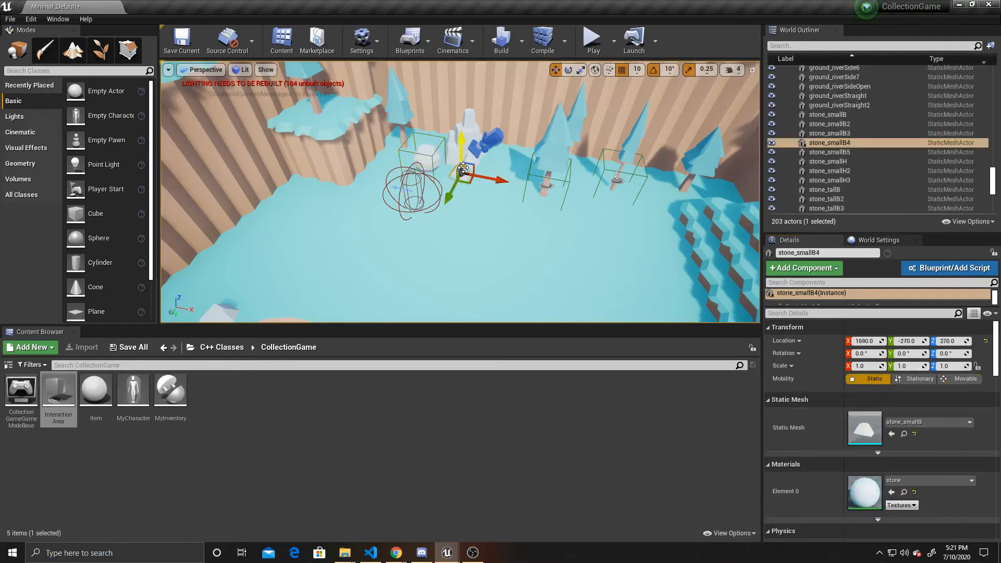
{"action": "key", "text": "Escape"}
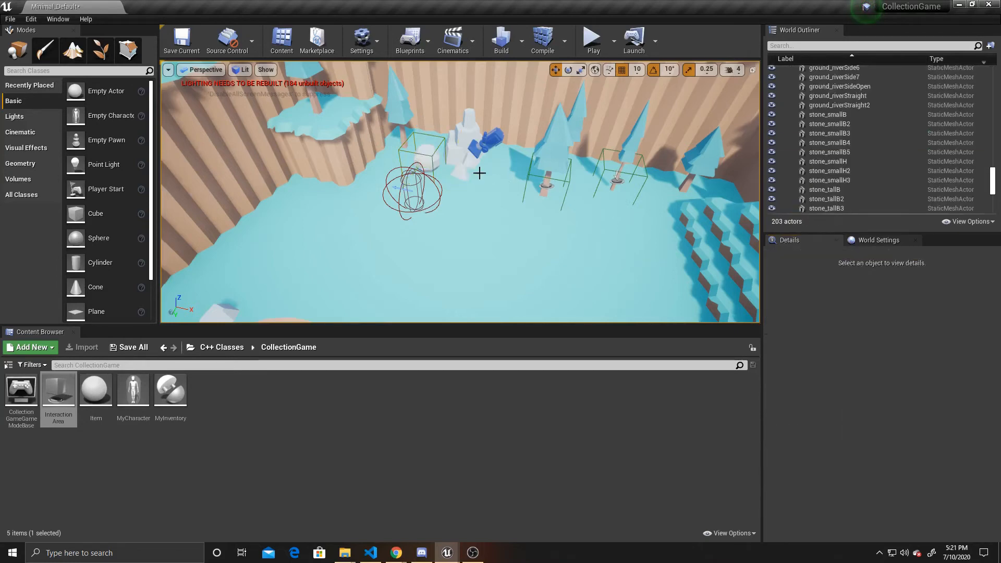
{"action": "left_click", "coordinate": [429, 157]}
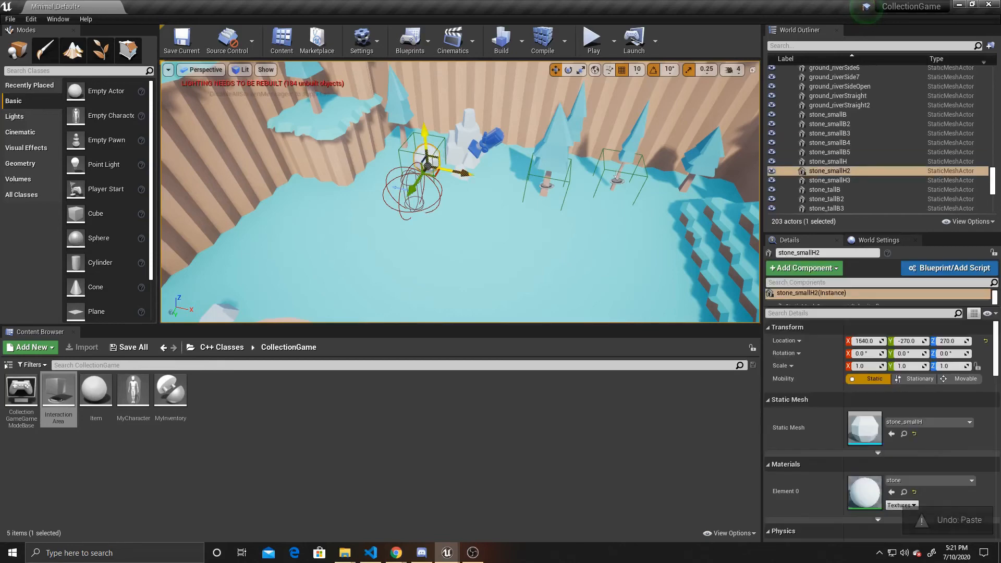
{"action": "left_click", "coordinate": [440, 144]}
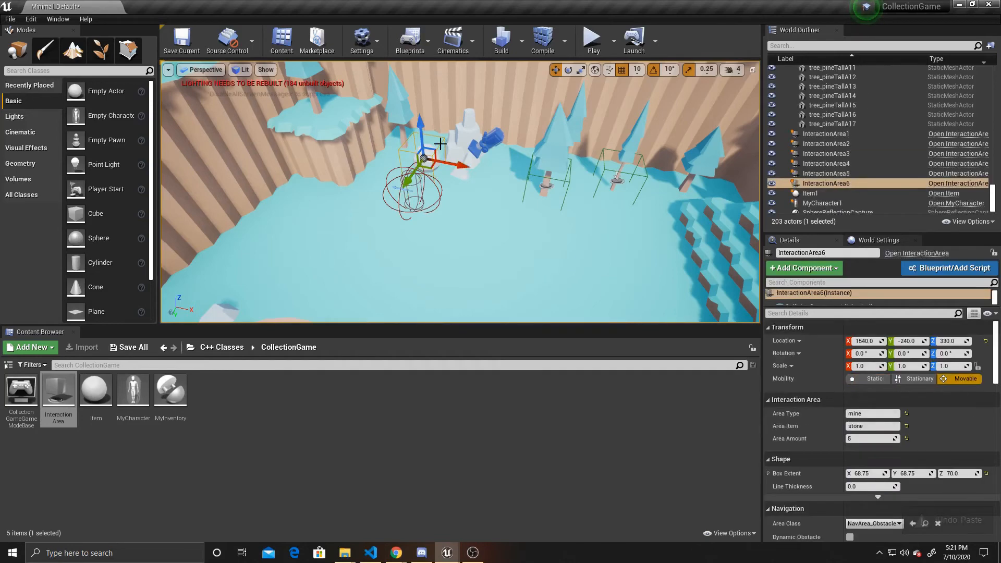
{"action": "left_click", "coordinate": [402, 145]}
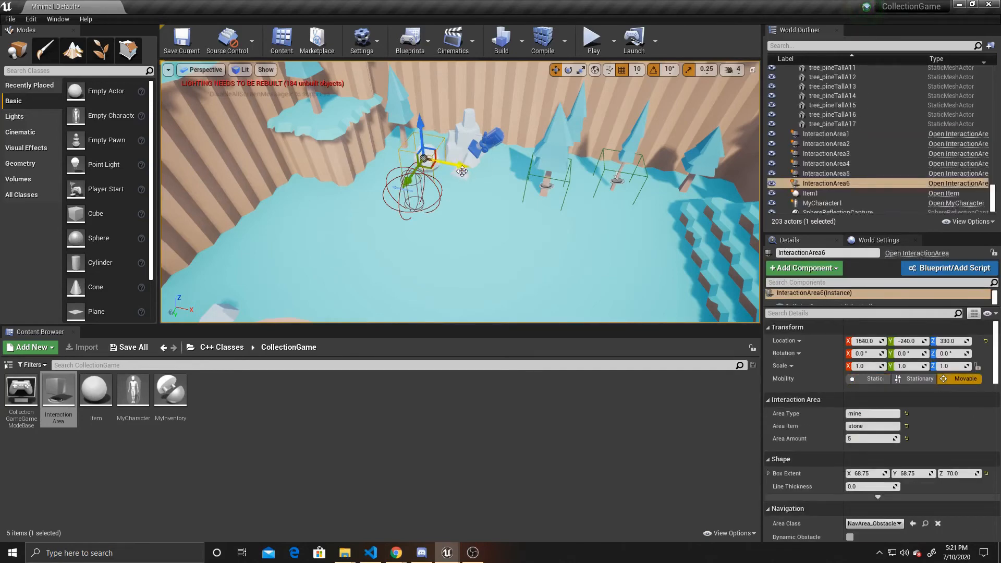
{"action": "left_click_drag", "start_coordinate": [460, 167], "coordinate": [510, 186], "text": "alt"}
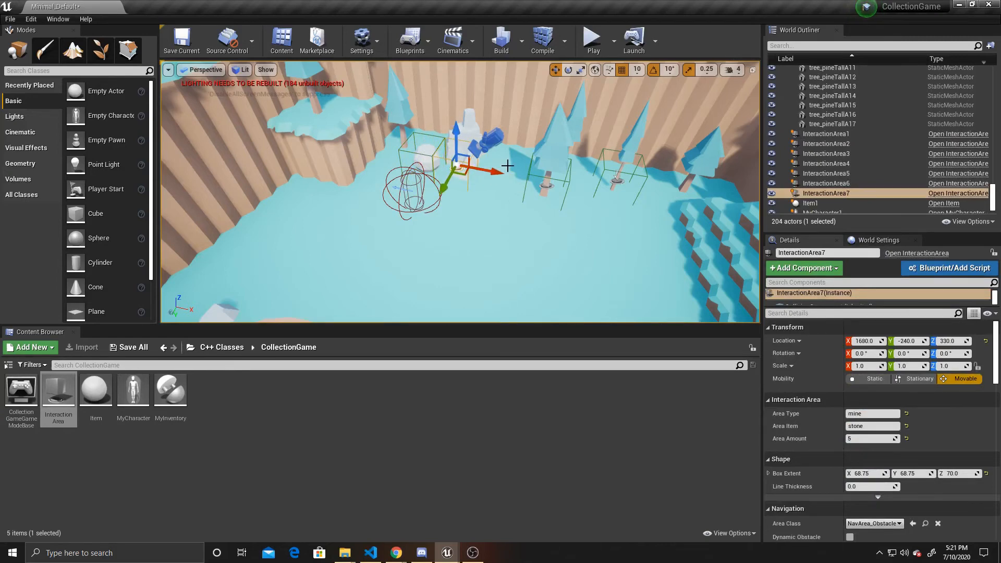
- Shrink the copied mining area to a box extent of 52.5 × 52.5 × 53.75 and move it to X 1700, Z 320
{"action": "scroll", "coordinate": [508, 166], "scroll_direction": "up", "scroll_amount": 5}
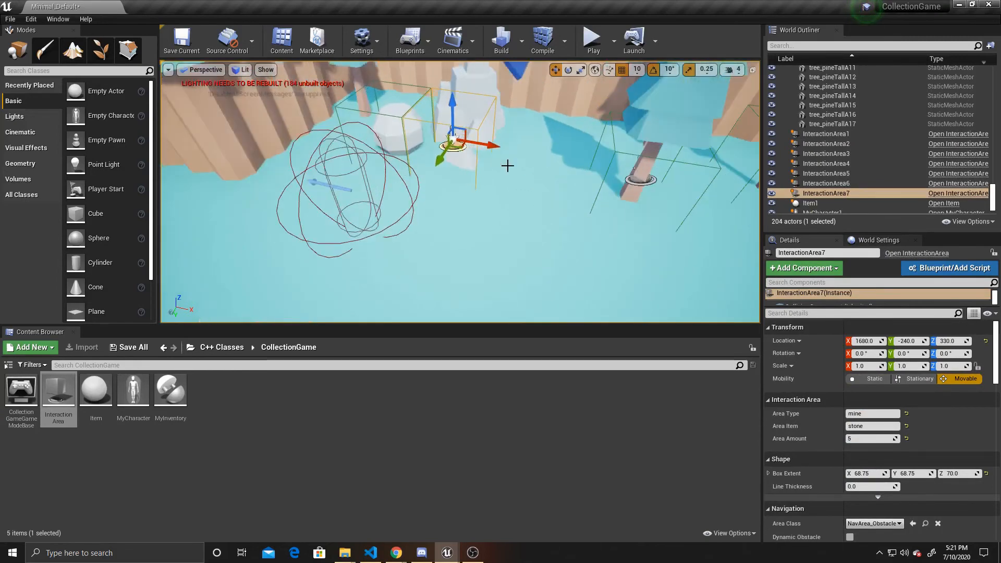
{"action": "scroll", "coordinate": [507, 166], "scroll_direction": "up", "scroll_amount": 3}
{"action": "key", "text": "r"}
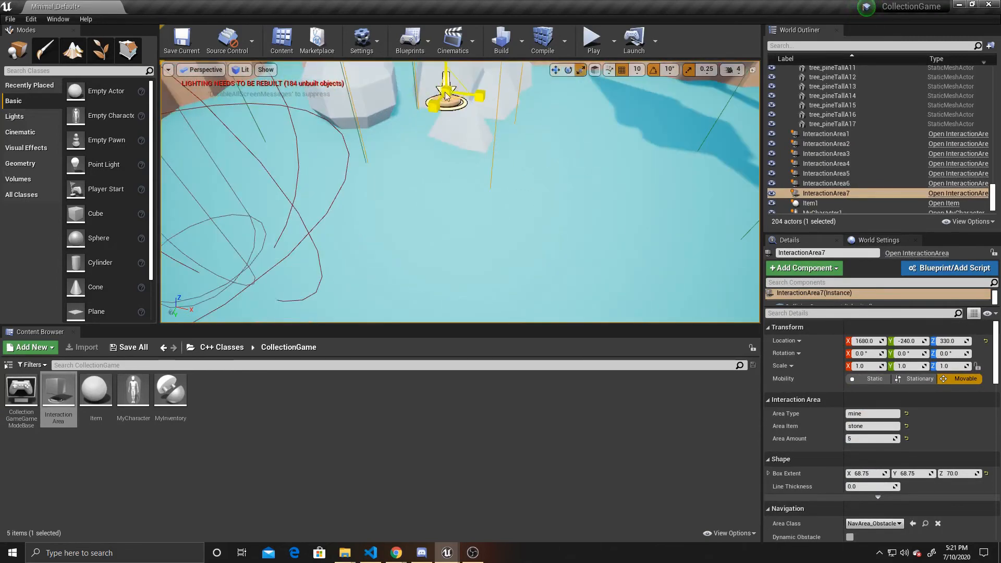
{"action": "left_click_drag", "start_coordinate": [446, 94], "coordinate": [496, 107]}
{"action": "key", "text": "w"}
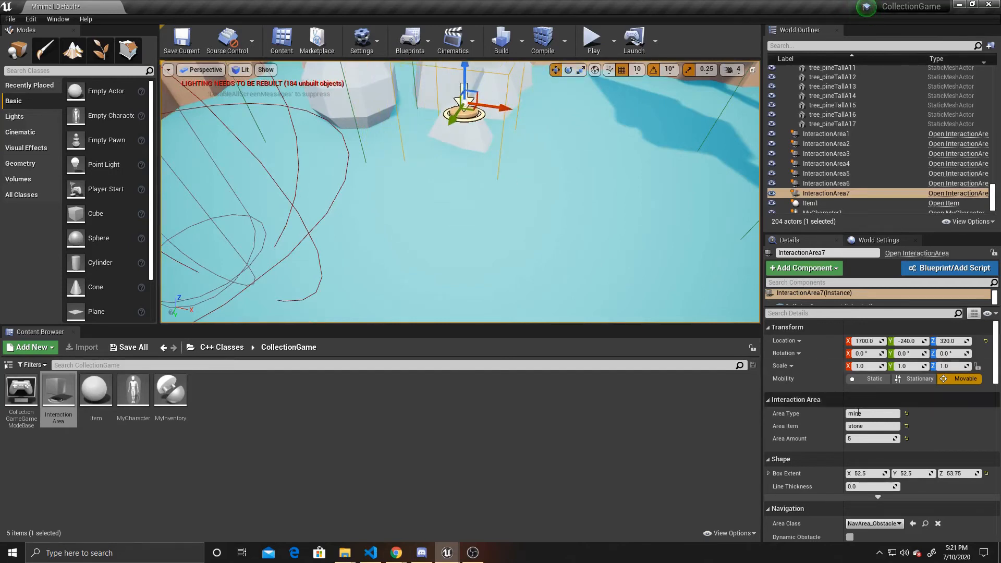
- Set the small rock's area amount to 2
{"action": "left_click", "coordinate": [864, 437]}
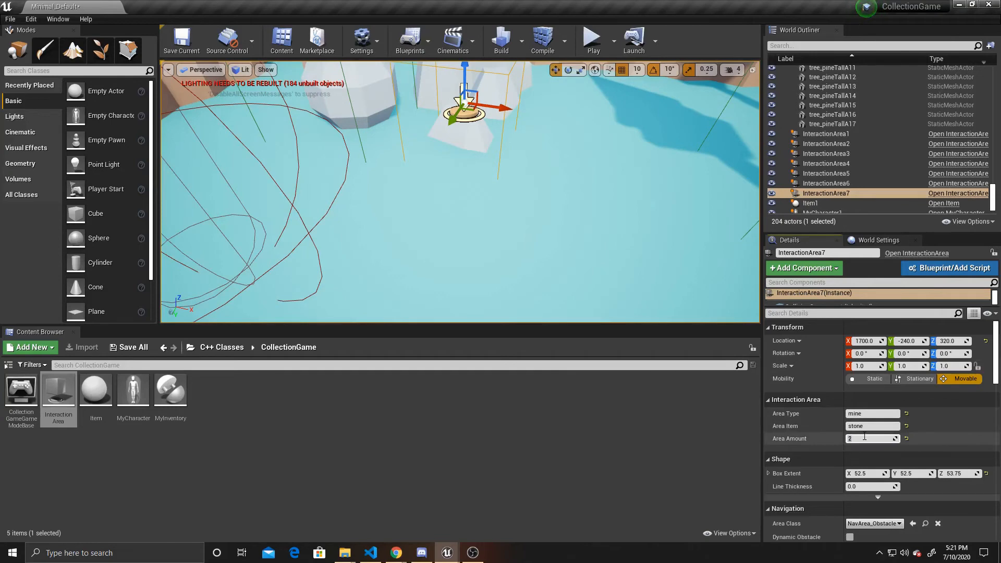
{"action": "type", "text": "2"}
{"action": "key", "text": "Return"}
- Duplicate the small rock's interaction area to the lake shore at X 1430, Y 430, Z 320, and rotate the copy -20° about Z
{"action": "scroll", "coordinate": [569, 161], "scroll_direction": "down", "scroll_amount": 5}
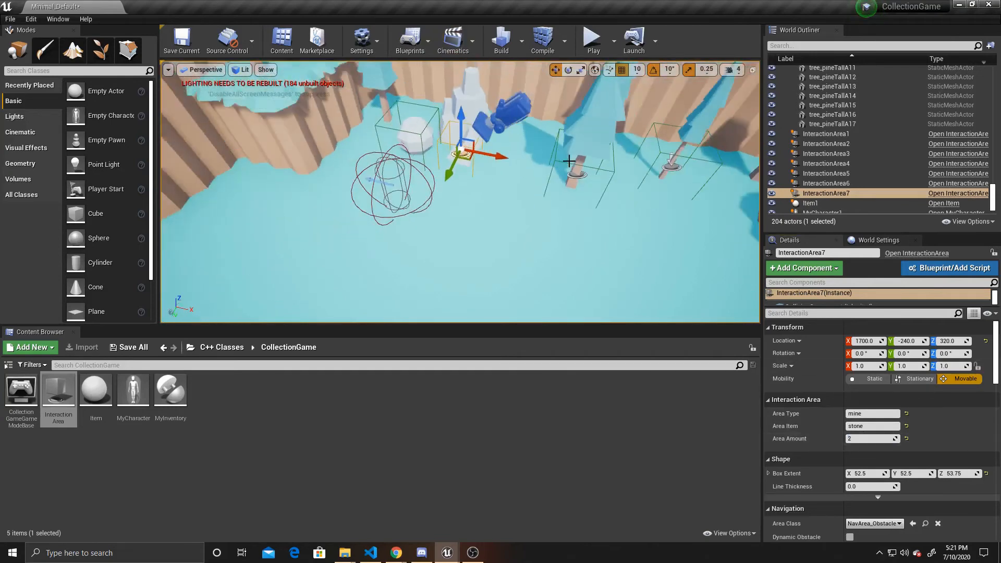
{"action": "scroll", "coordinate": [569, 162], "scroll_direction": "down", "scroll_amount": 2}
{"action": "right_click_drag", "start_coordinate": [578, 174], "coordinate": [548, 136]}
{"action": "scroll", "coordinate": [568, 174], "scroll_direction": "up", "scroll_amount": 8}
{"action": "right_click_drag", "start_coordinate": [554, 174], "coordinate": [647, 209]}
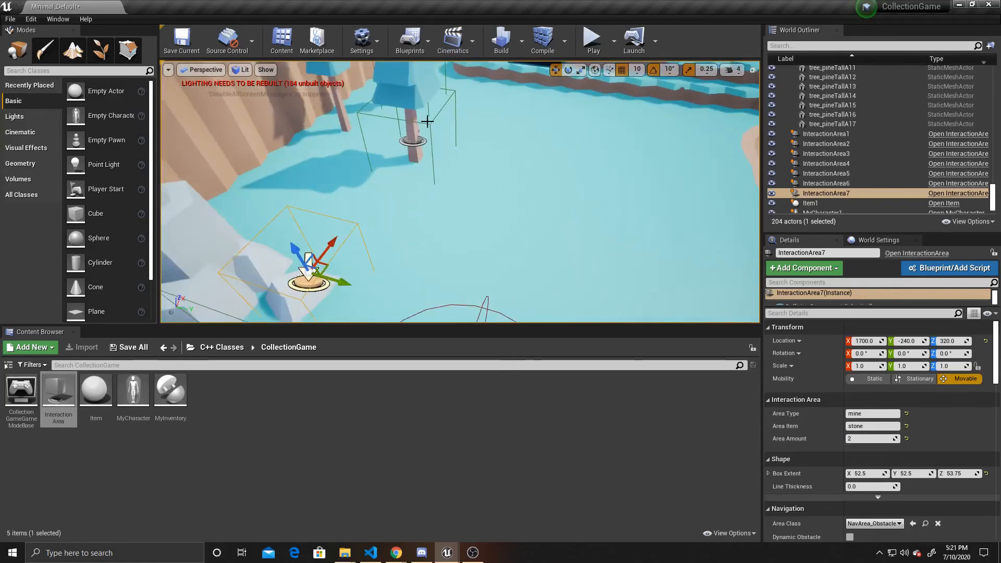
{"action": "key", "text": "ctrl+w"}
{"action": "left_click_drag", "start_coordinate": [343, 283], "coordinate": [605, 248]}
{"action": "right_click_drag", "start_coordinate": [608, 240], "coordinate": [714, 237]}
{"action": "scroll", "coordinate": [609, 240], "scroll_direction": "down", "scroll_amount": 5}
{"action": "left_click_drag", "start_coordinate": [430, 235], "coordinate": [579, 171]}
{"action": "key", "text": "e"}
{"action": "left_click_drag", "start_coordinate": [574, 217], "coordinate": [542, 223]}
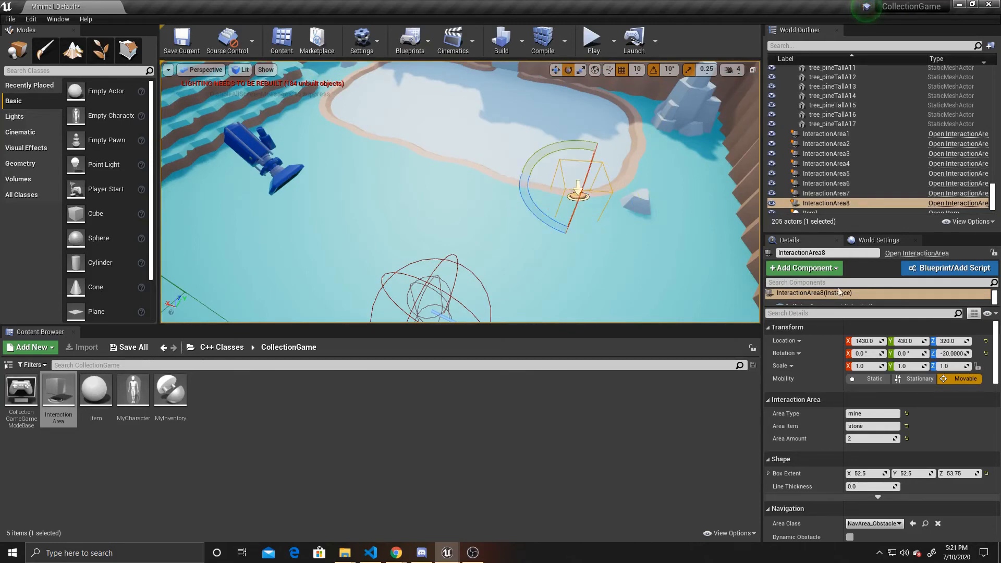
- Set the lakeside area's type and item to fish and its amount to 1, and save the level
{"action": "left_click", "coordinate": [877, 413]}
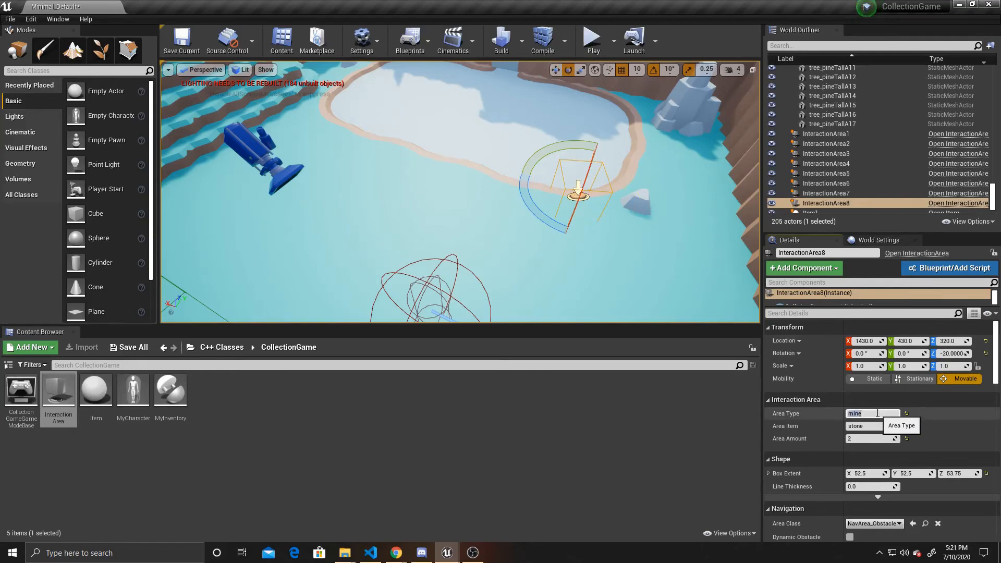
{"action": "key", "text": "Tab"}
{"action": "type", "text": "fish"}
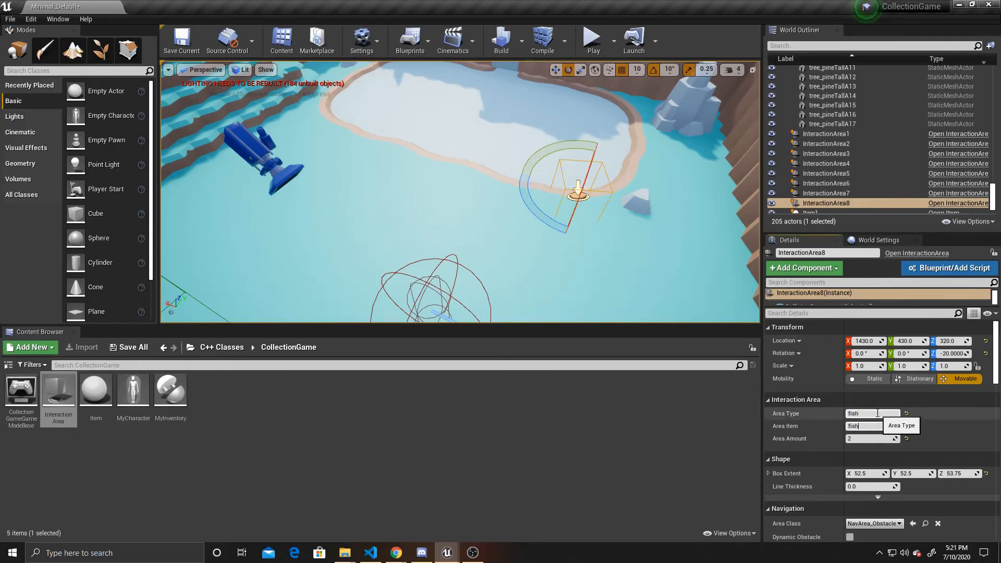
{"action": "key", "text": "Tab"}
{"action": "key", "text": "Return"}
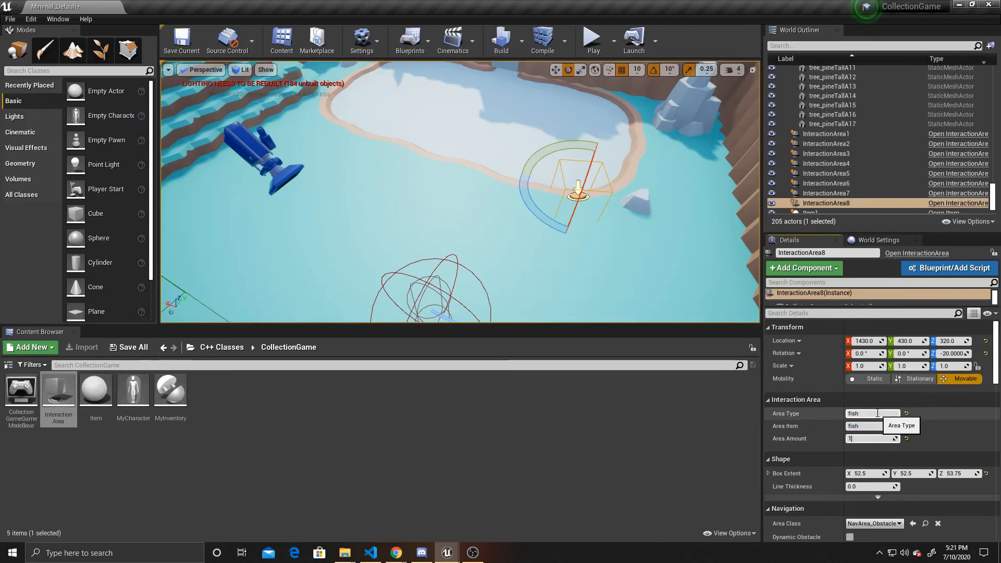
{"action": "key", "text": "ctrl+s"}
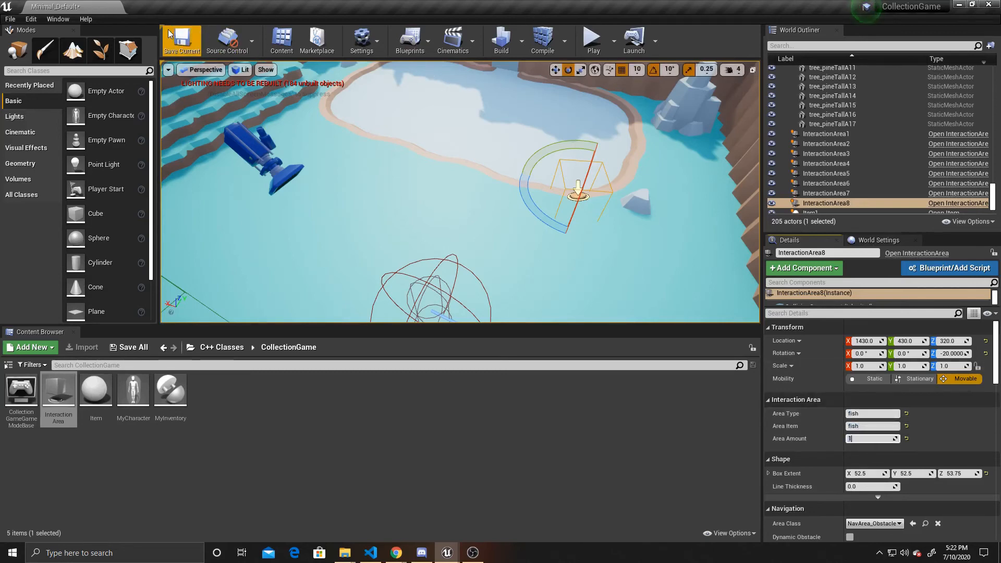
- Play the level, chop logs at the first tree with an interaction area, and print the inventory
{"action": "left_click", "coordinate": [592, 39]}
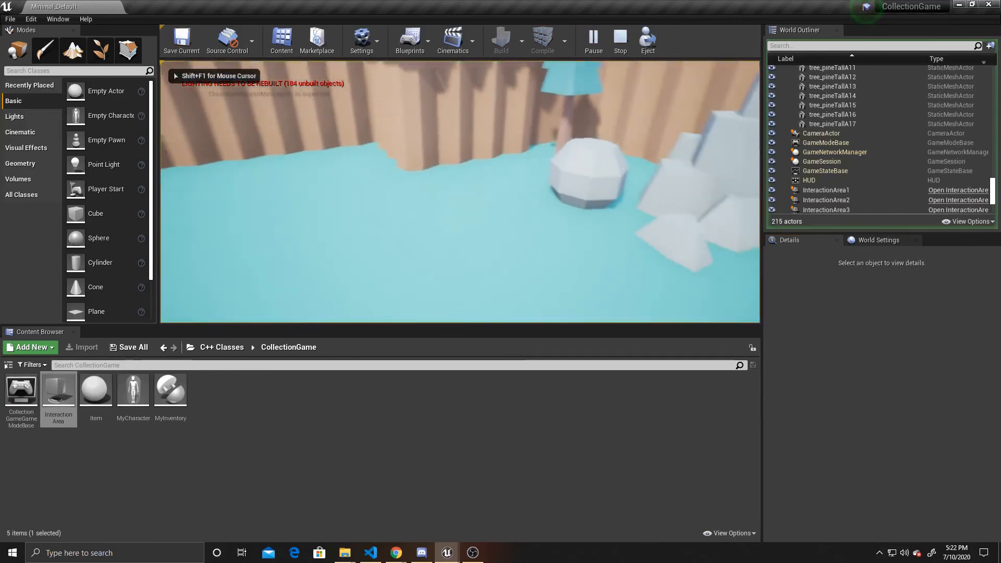
{"action": "key", "text": "w"}
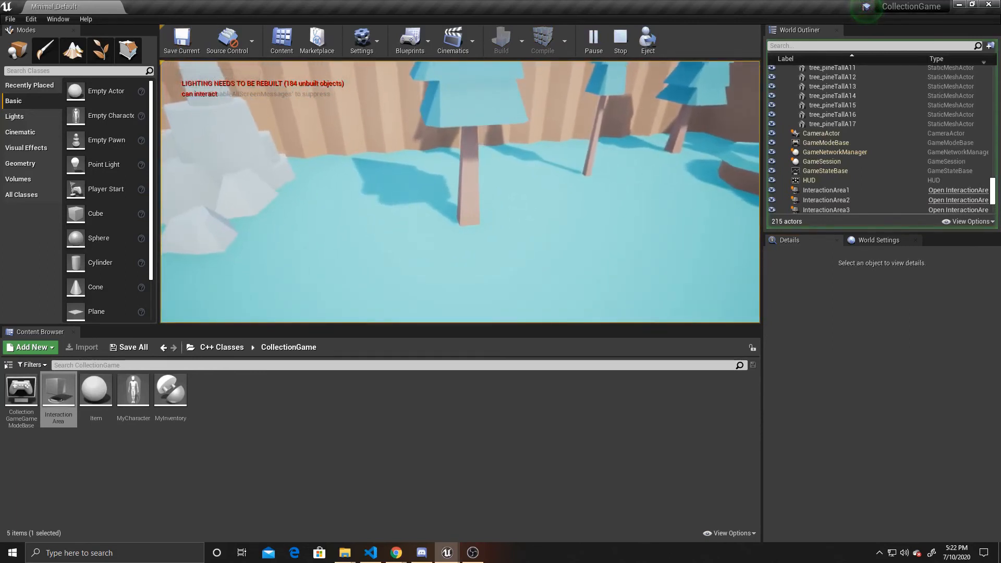
{"action": "key", "text": "e"}
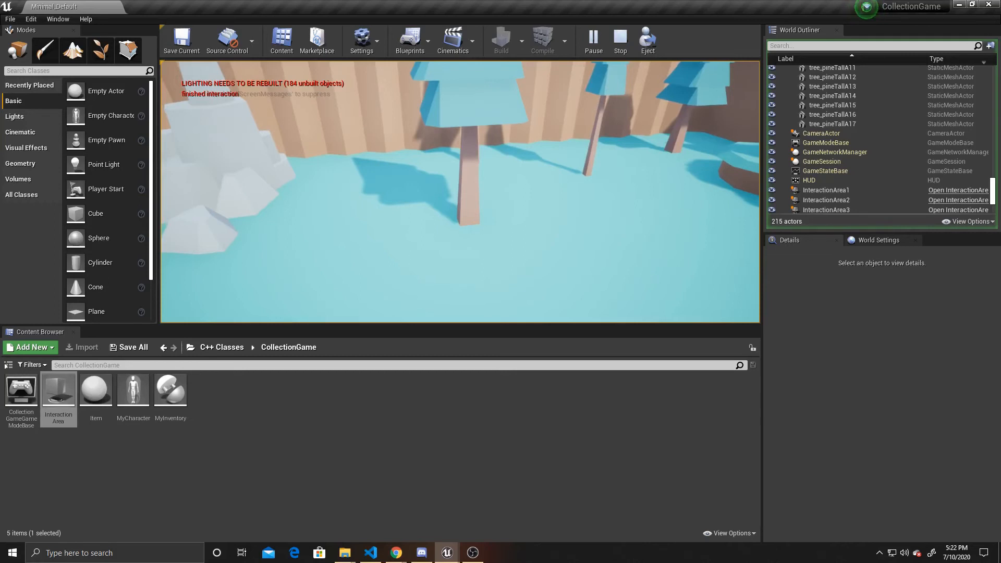
{"action": "scroll", "coordinate": [460, 192], "scroll_direction": "down", "scroll_amount": 3}
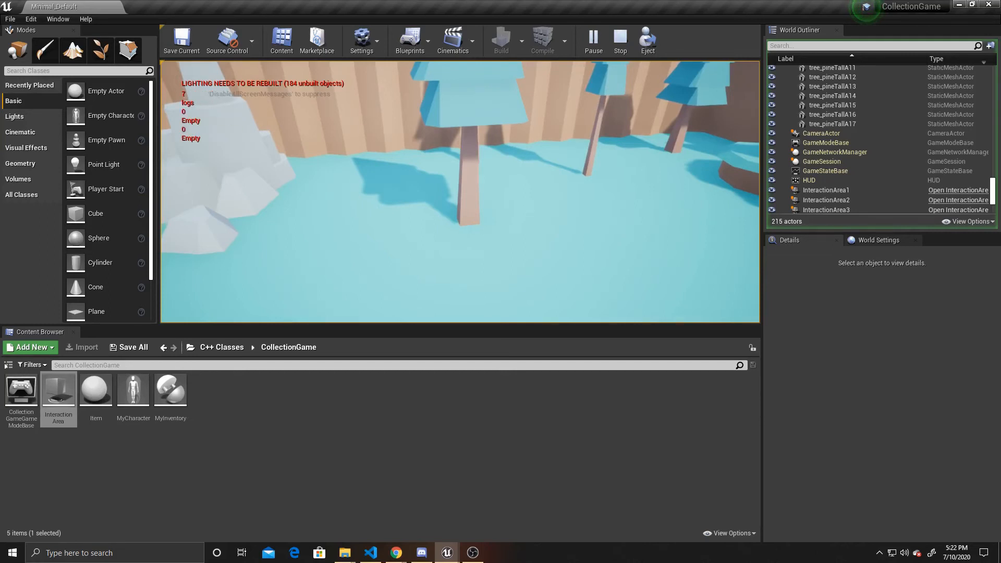
- Walk to the second tree's interaction area, chop logs there and check the inventory
{"action": "key", "text": "w"}
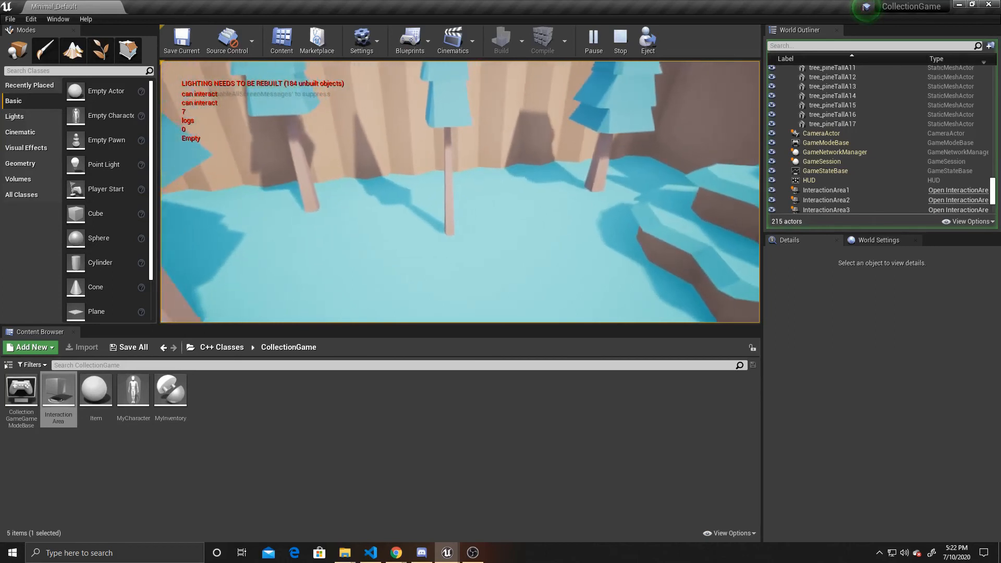
{"action": "key", "text": "e"}
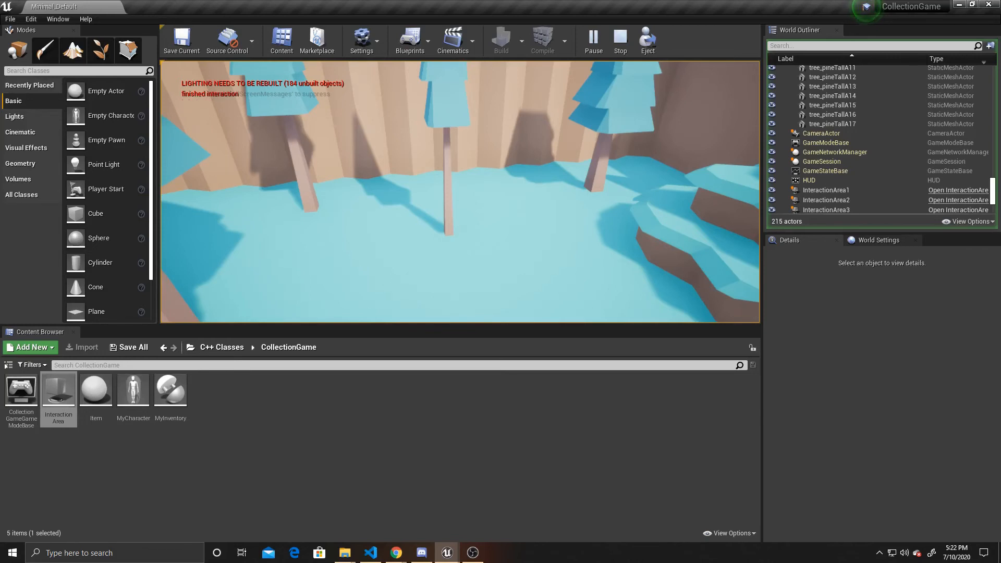
{"action": "key", "text": "i"}
{"action": "key", "text": "i"}
{"action": "key", "text": "i"}
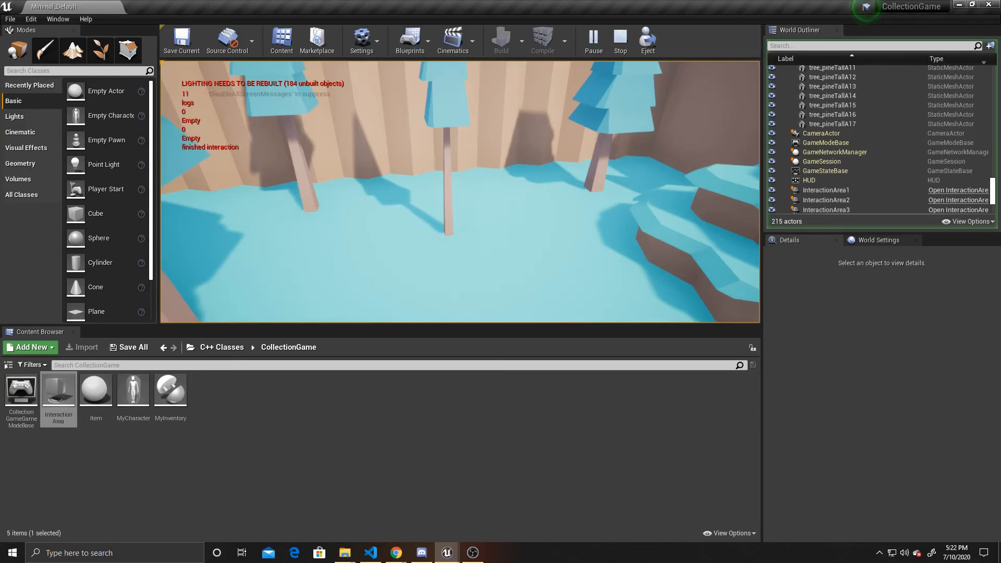
- Walk back to the round rock, mine stone there and check the inventory
{"action": "key", "text": "w"}
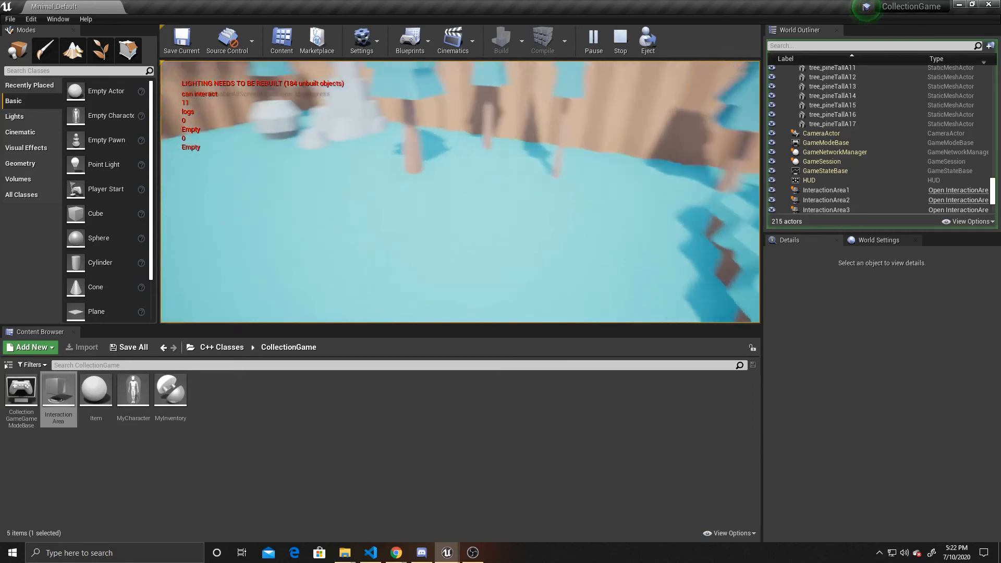
{"action": "key", "text": "w"}
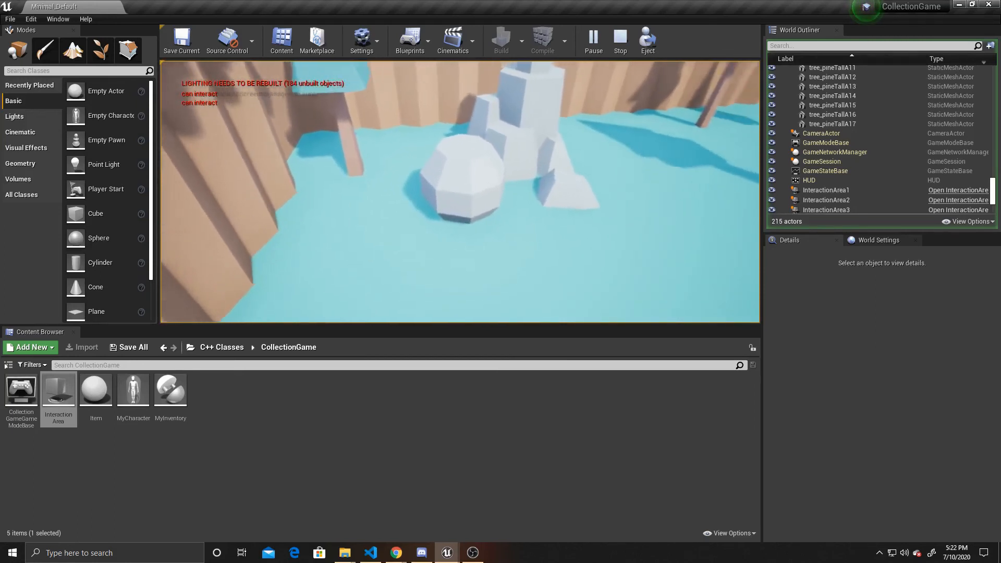
{"action": "key", "text": "e"}
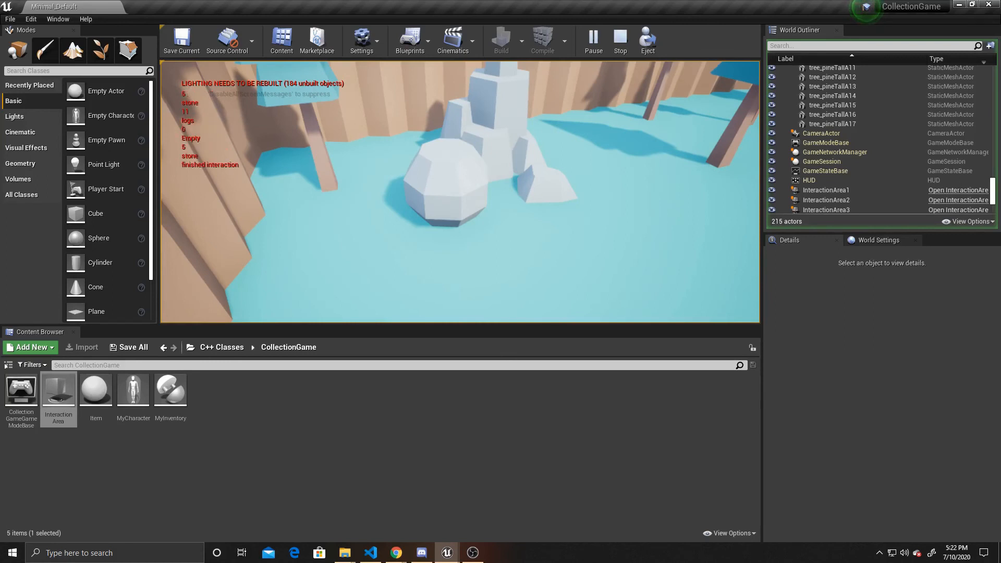
- Walk around the small rock beside the round one, mine stone again and check the inventory
{"action": "key", "text": "w"}
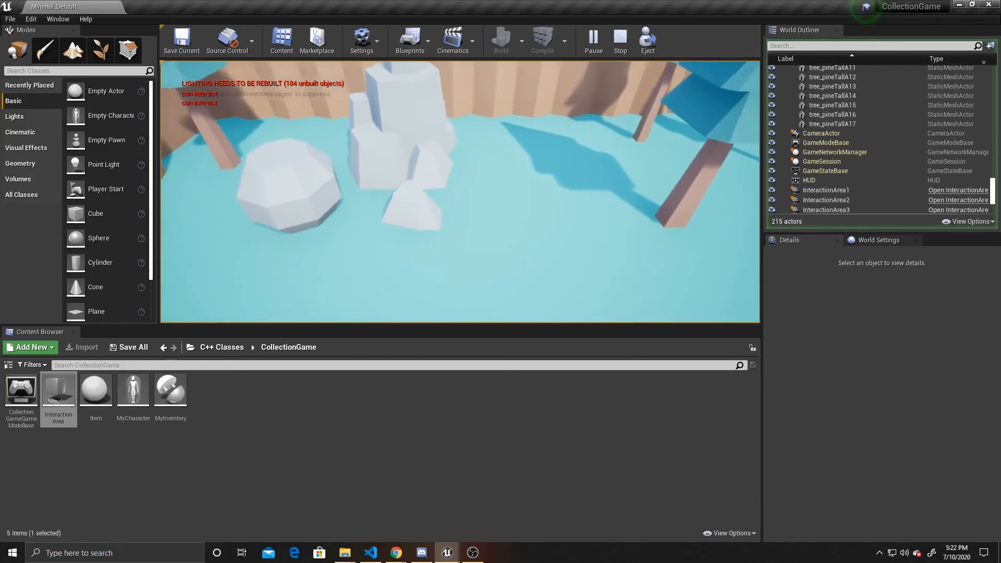
{"action": "key", "text": "w"}
{"action": "key", "text": "s"}
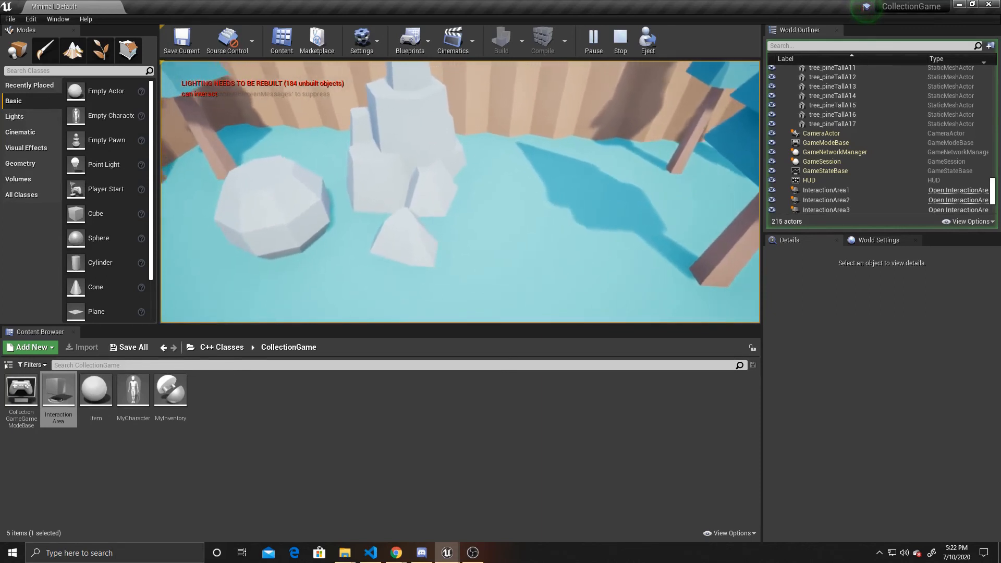
{"action": "key", "text": "w"}
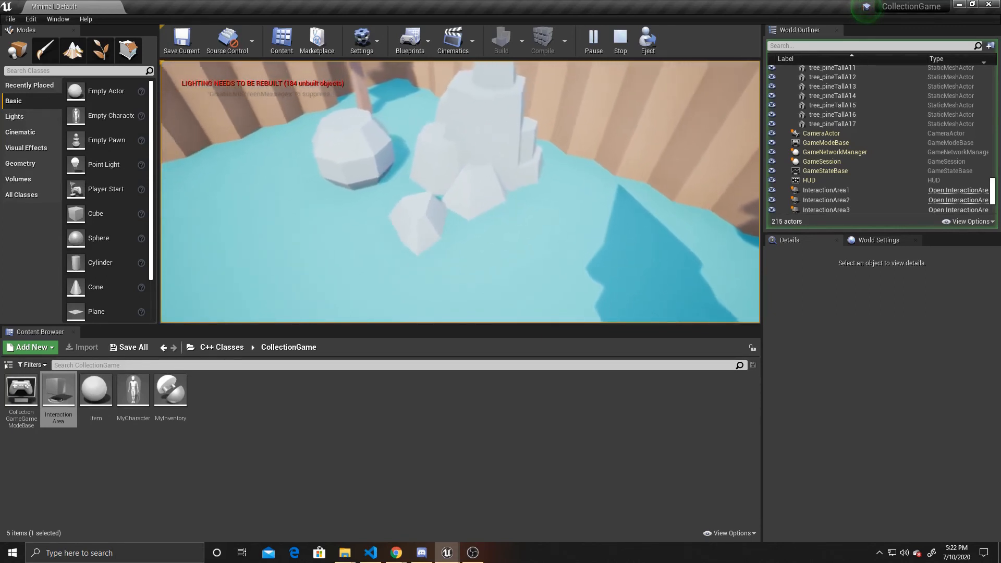
{"action": "key", "text": "a"}
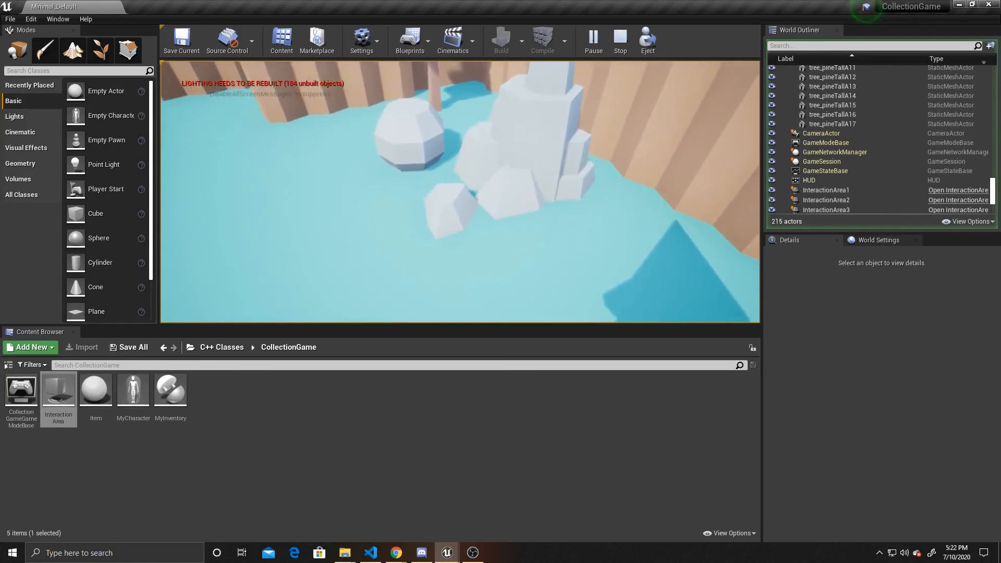
{"action": "key", "text": "s"}
{"action": "key", "text": "e"}
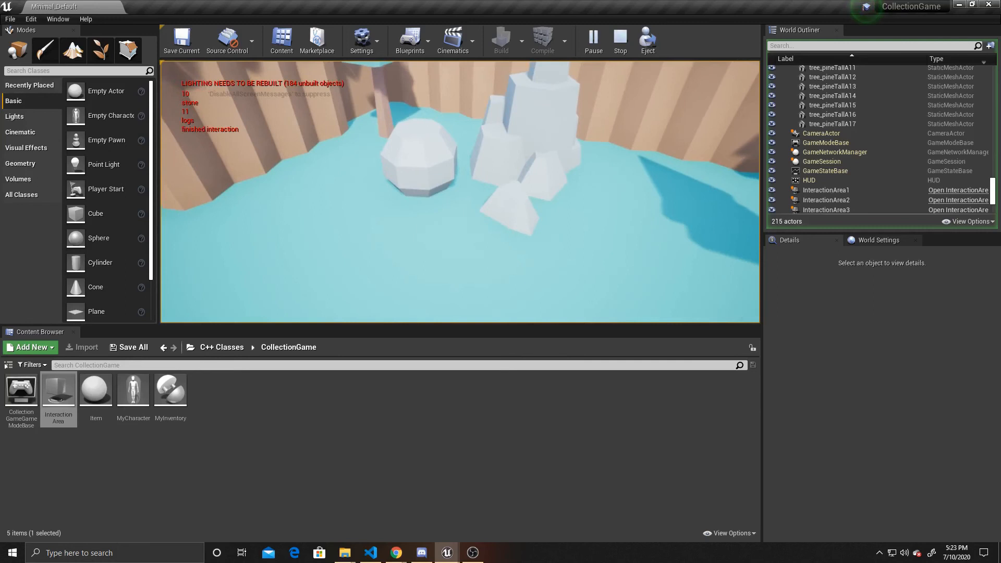
- Walk to the interaction area on the lake shore, catch fish there and print the inventory
{"action": "key", "text": "w"}
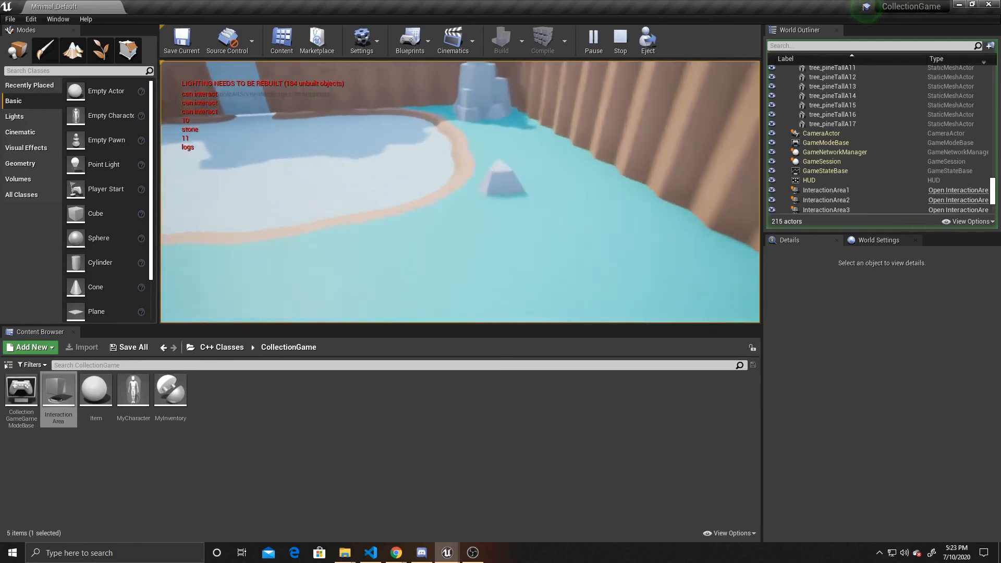
{"action": "key", "text": "w"}
{"action": "key", "text": "e"}
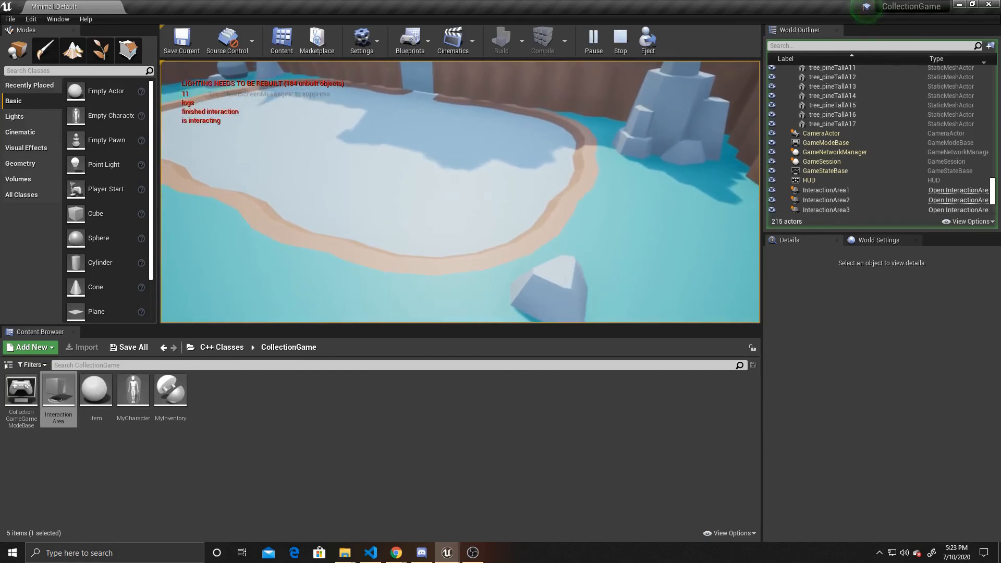
{"action": "key", "text": "i"}
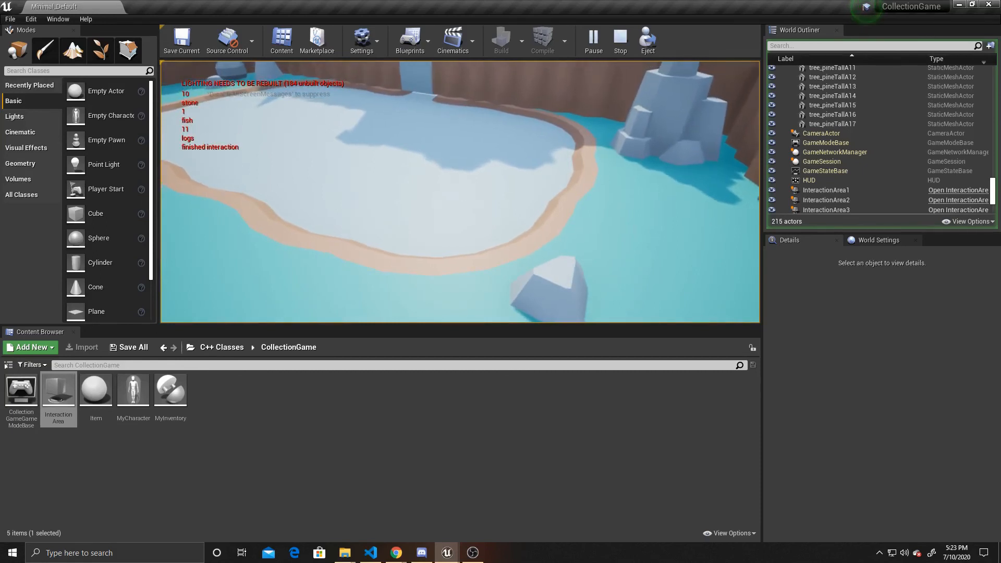